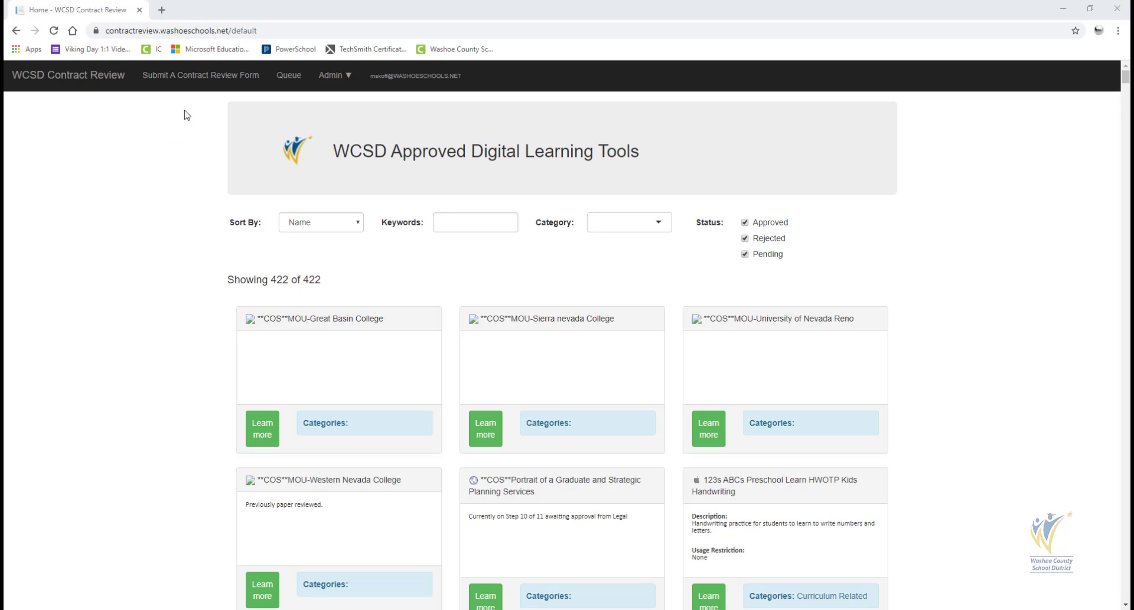
# Start a new contract review form and choose Submit a Digital Learning Tool as the contract type.
pyautogui.click(200, 83)
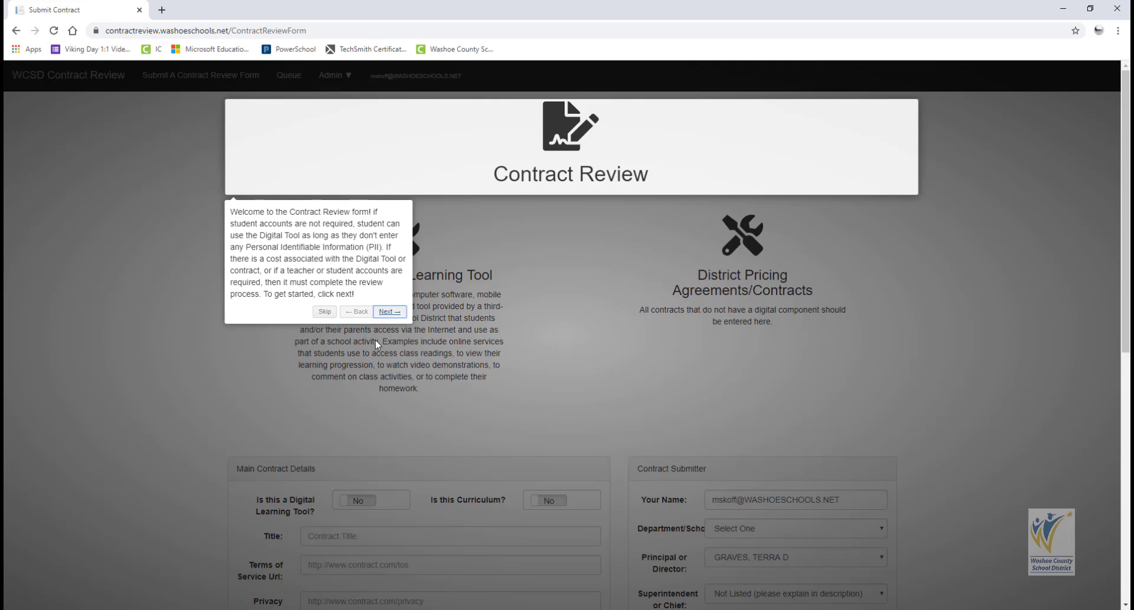
pyautogui.click(386, 311)
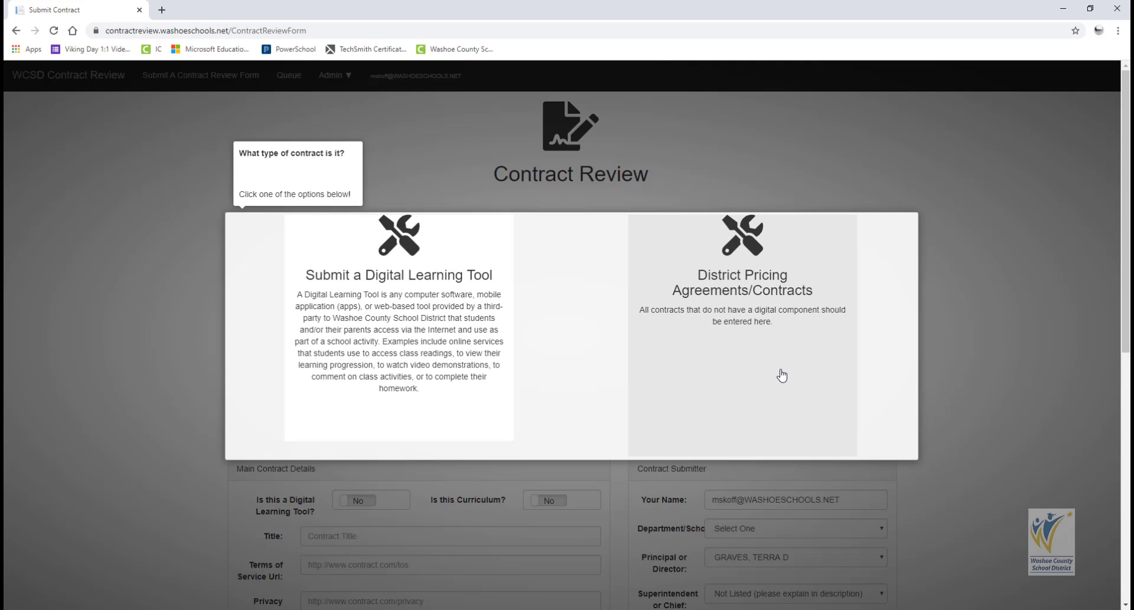
pyautogui.click(422, 335)
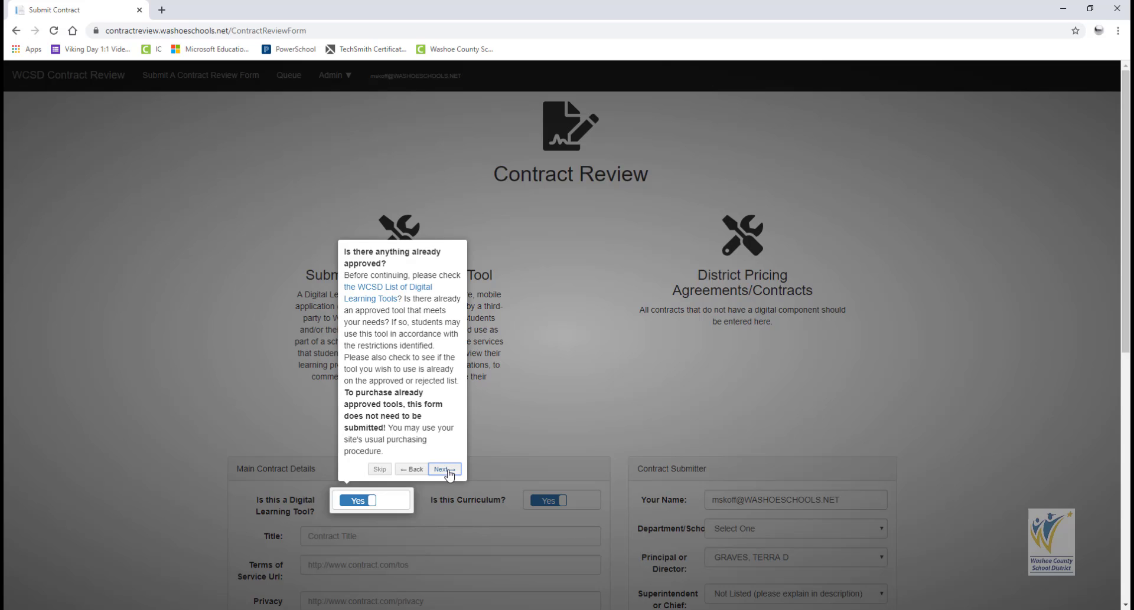
pyautogui.click(380, 471)
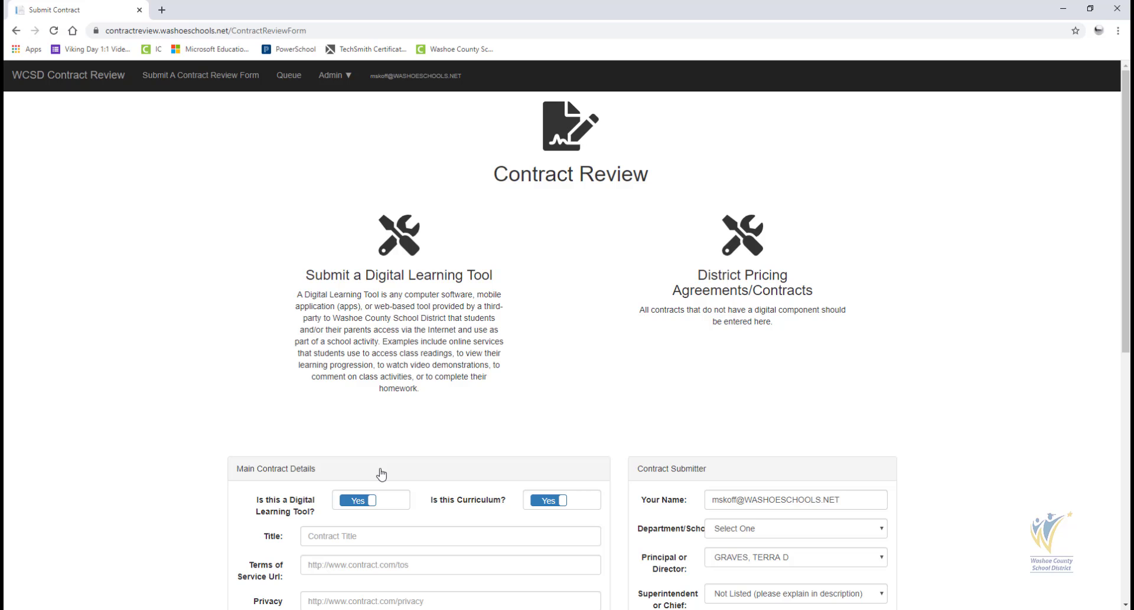
pyautogui.click(399, 317)
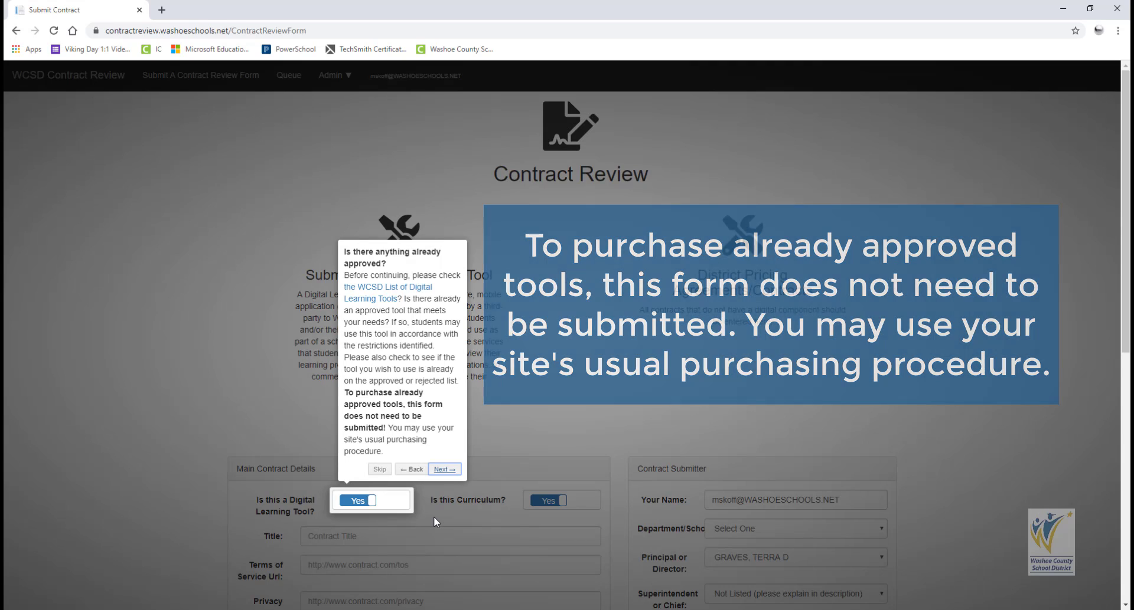
# Advance the form guide through the already-approved tools and the accounts and PII guidance to the curriculum question.
pyautogui.click(442, 471)
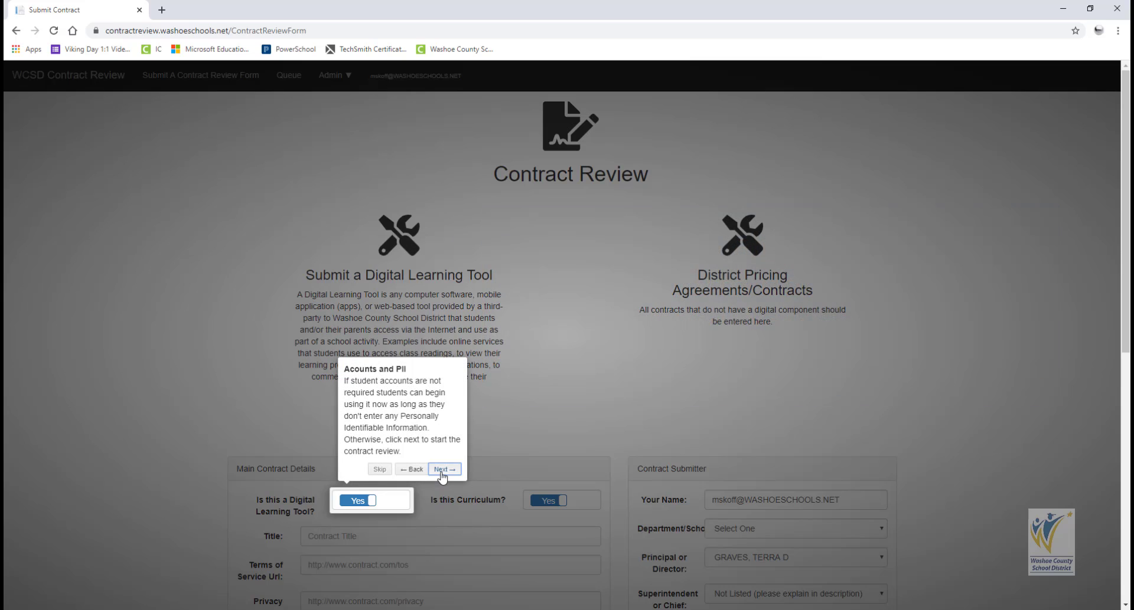
pyautogui.click(411, 470)
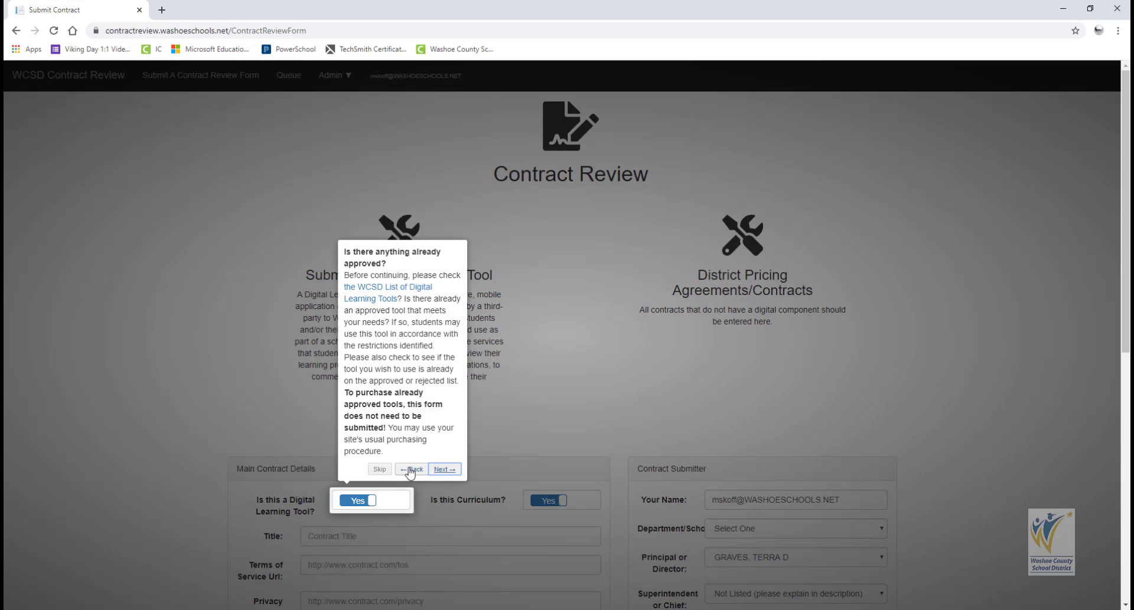
pyautogui.click(443, 471)
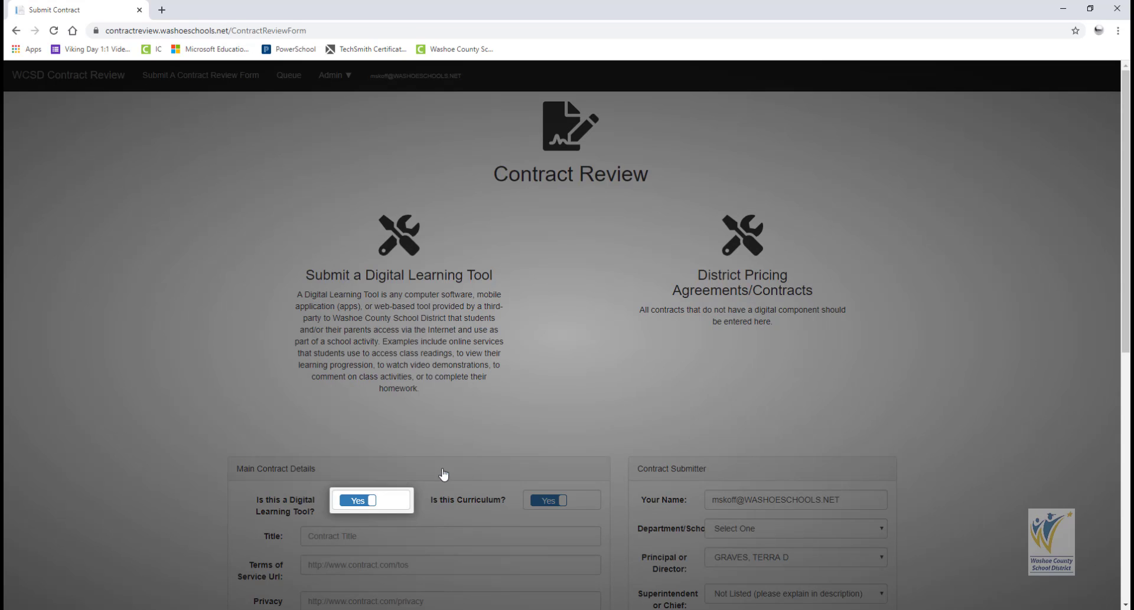
pyautogui.click(442, 470)
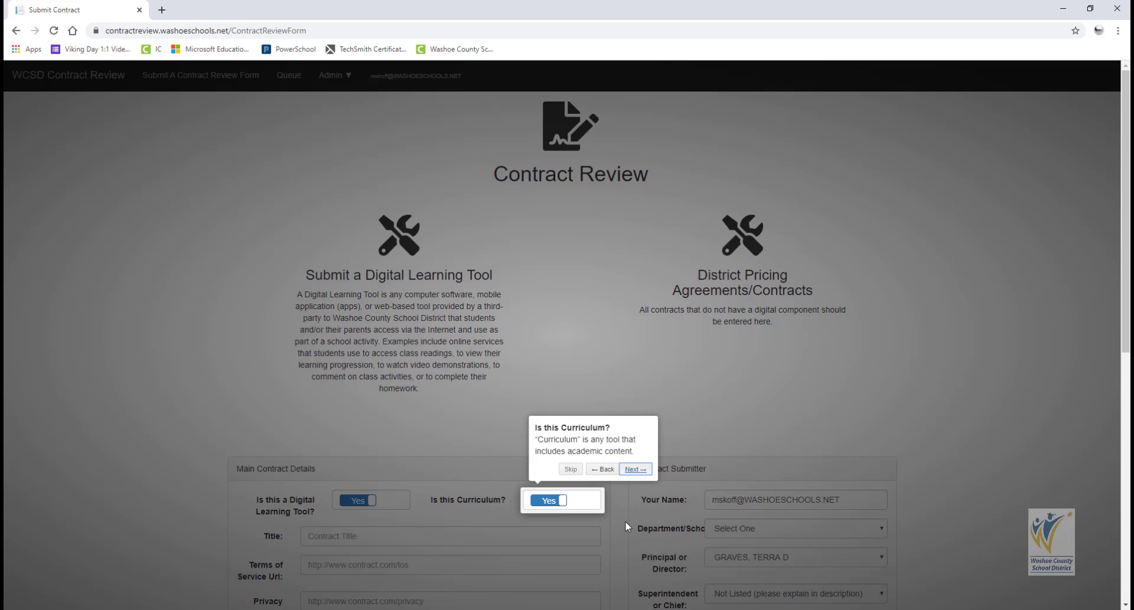
# Leave the curriculum answer at Yes and enter the contract title "Nearpod Example for this Tutorial".
pyautogui.click(635, 469)
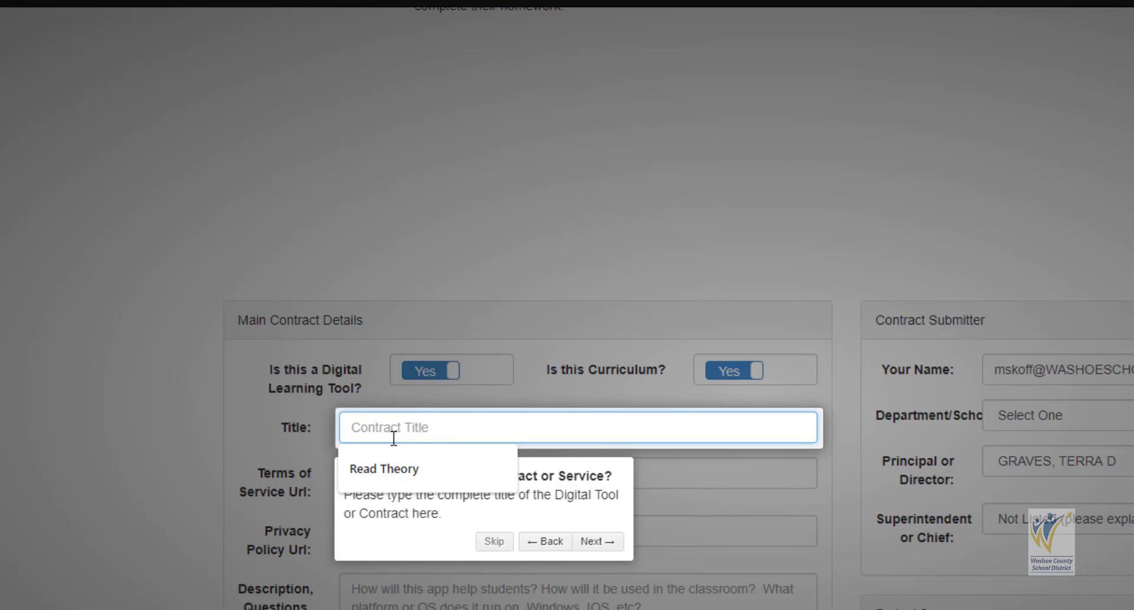
pyautogui.write('Nearpo')
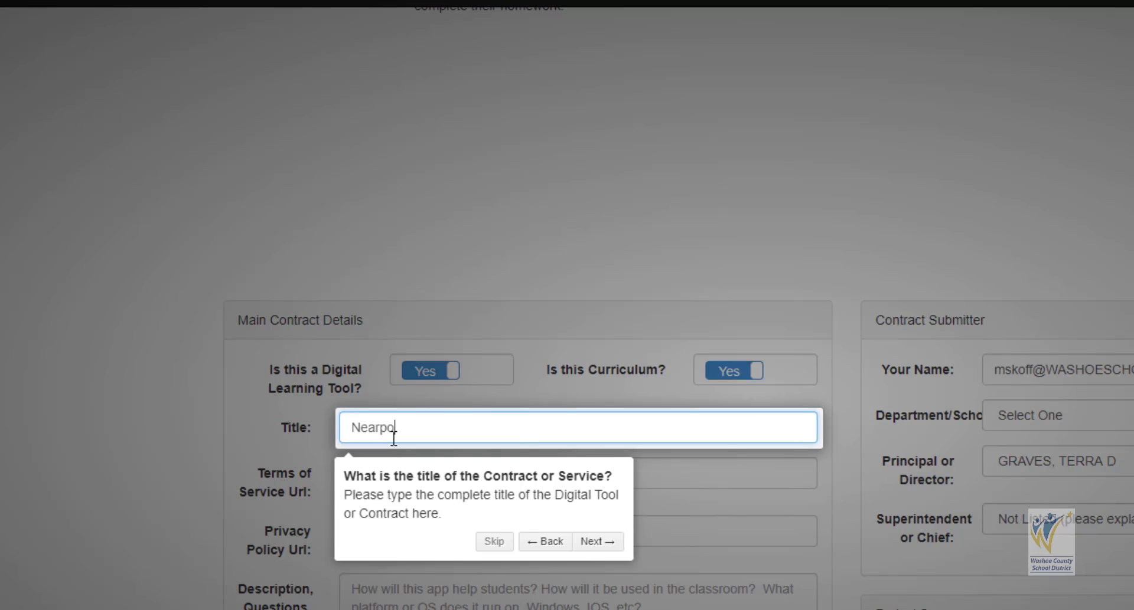
pyautogui.write('d Example for this Tutorial')
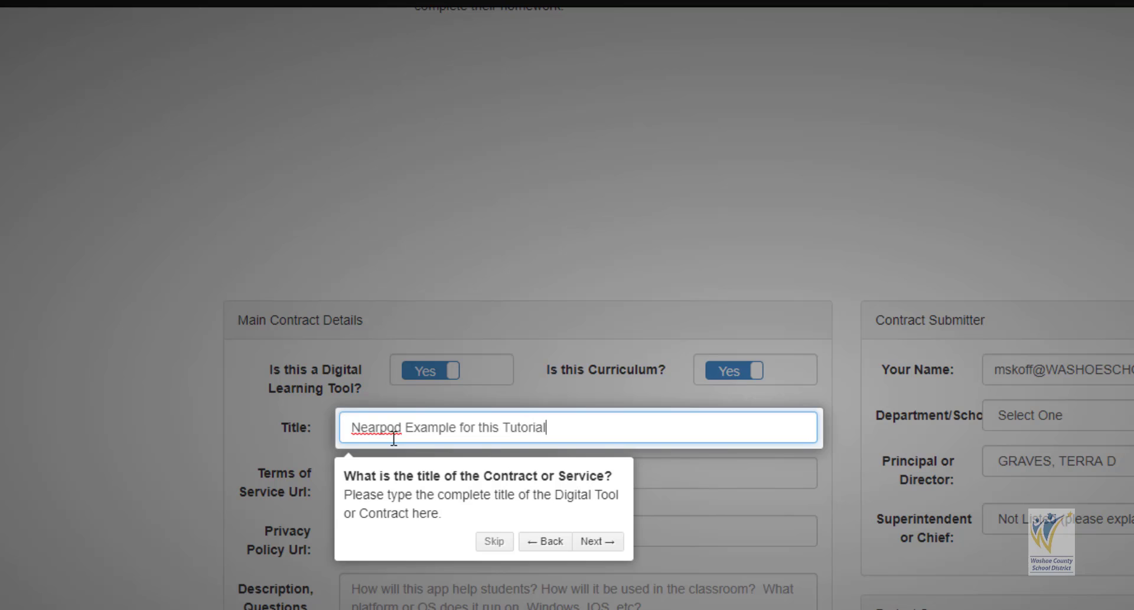
pyautogui.click(605, 548)
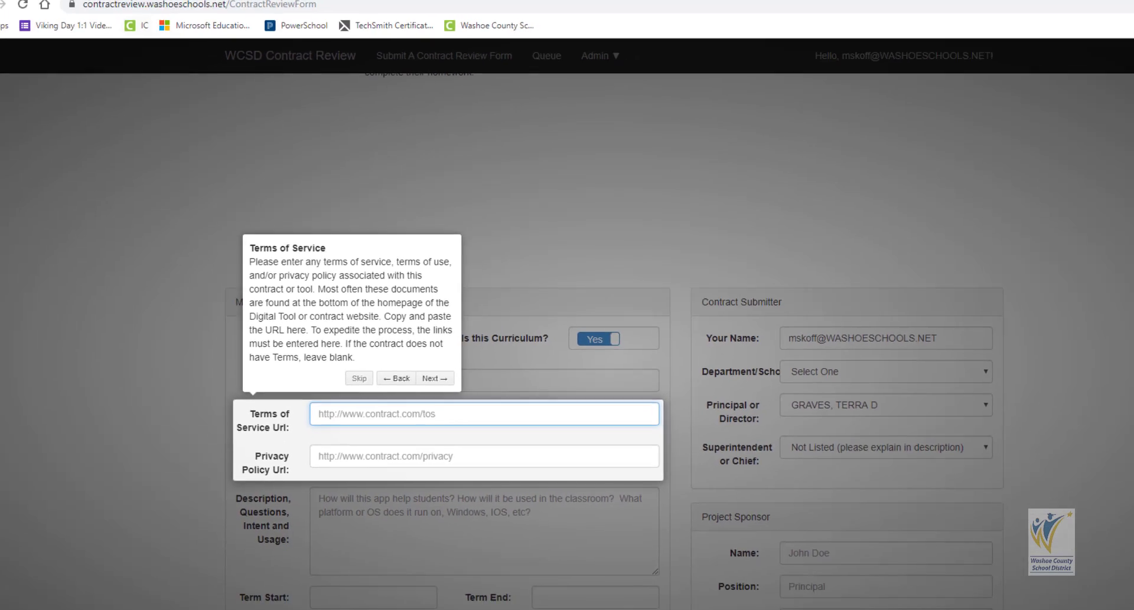
# Search Google for nearpod in a new browser tab and open the Nearpod website.
pyautogui.hotkey('ctrl', 't')
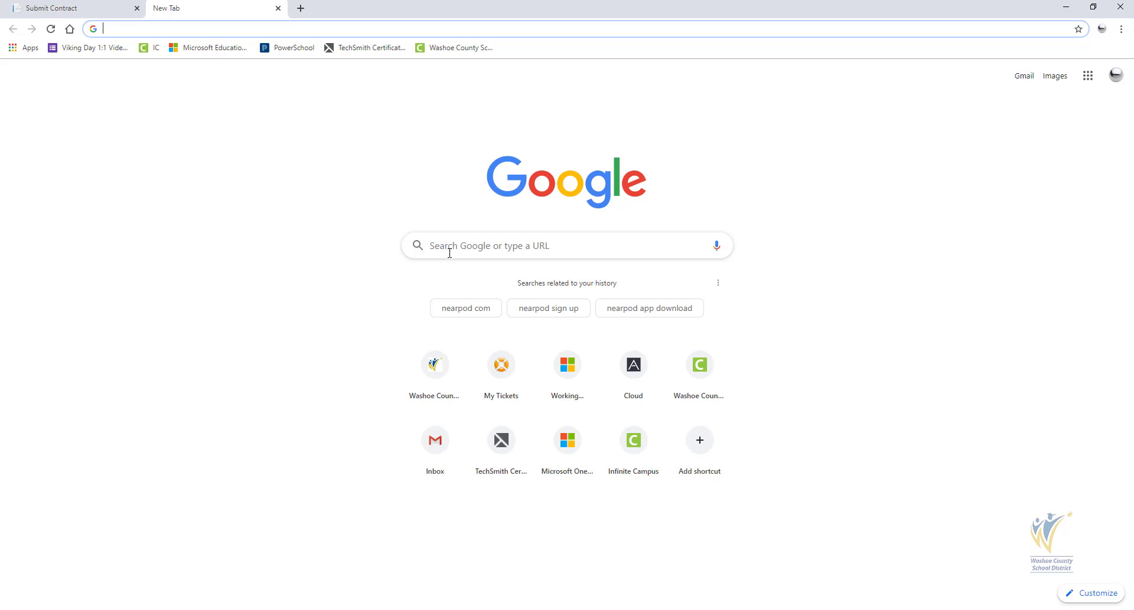
pyautogui.click(454, 254)
pyautogui.write('nearpod')
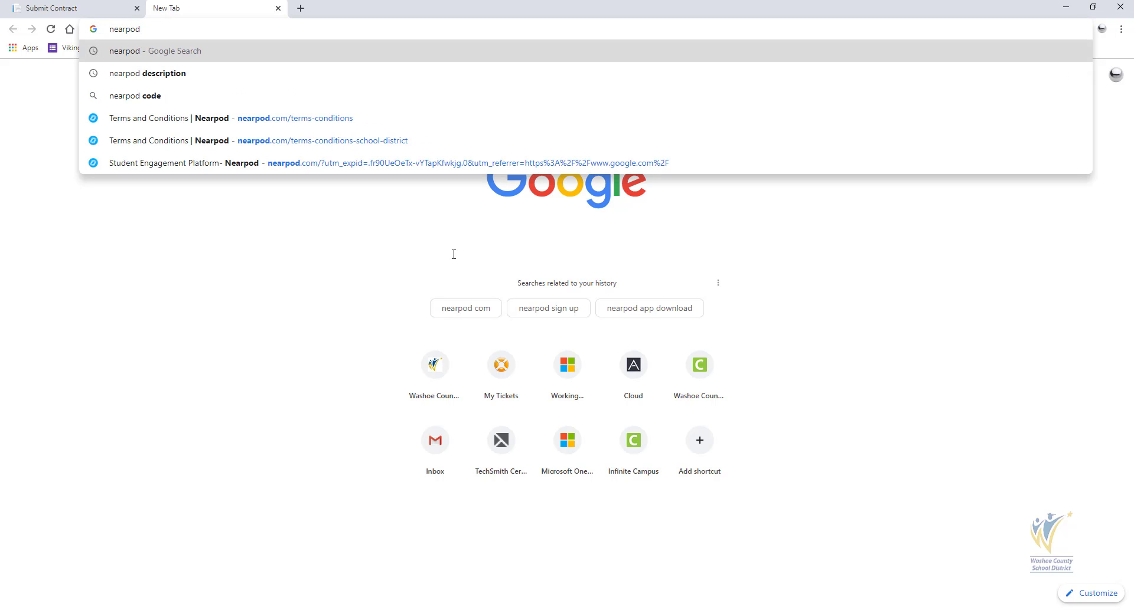
pyautogui.press('Return')
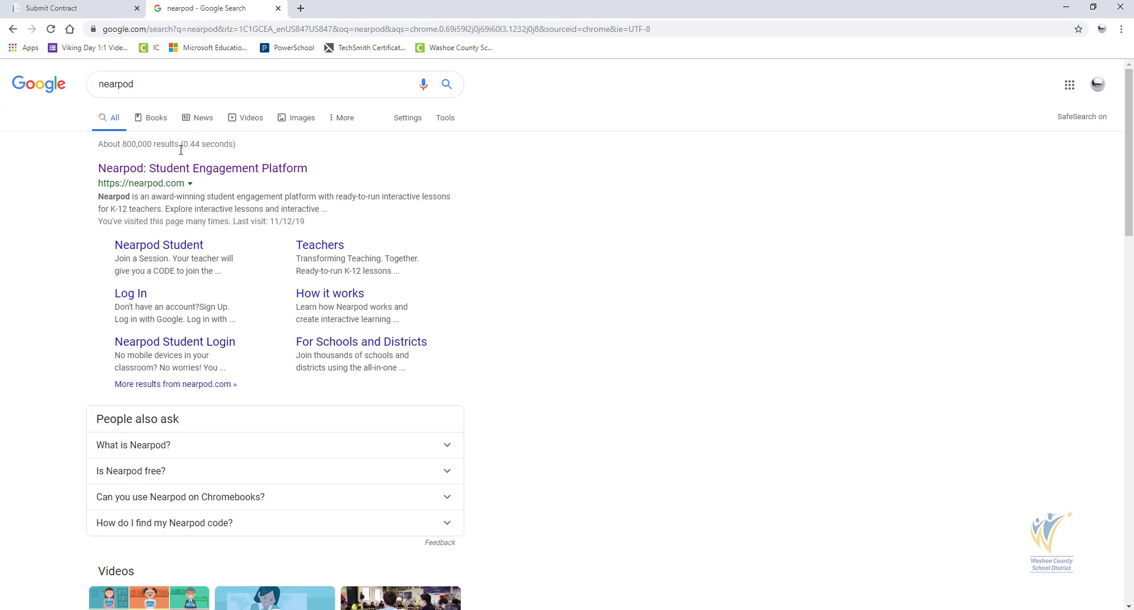
pyautogui.click(177, 168)
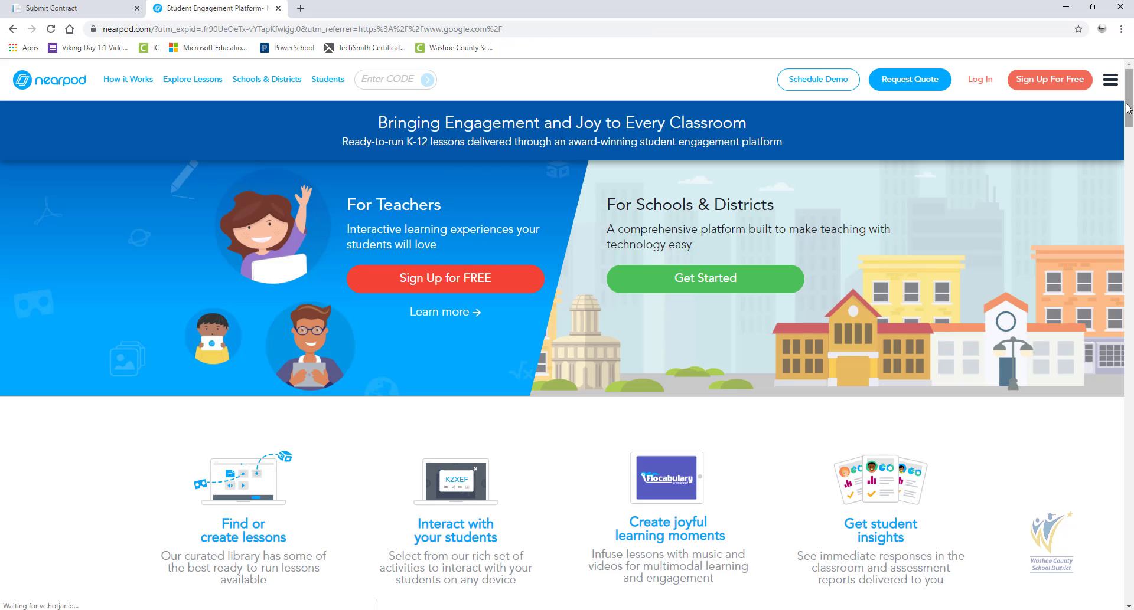
# Open Nearpod's Terms and Conditions for Schools & Districts from the website's footer links.
pyautogui.moveTo(1128, 108); pyautogui.dragTo(1127, 576)
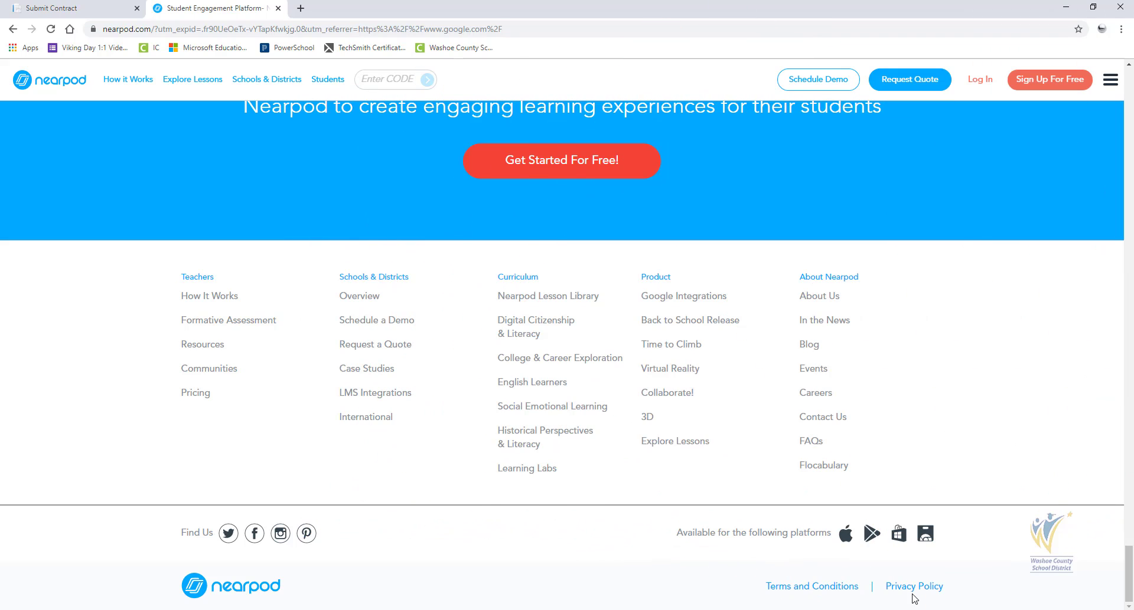
pyautogui.click(790, 587)
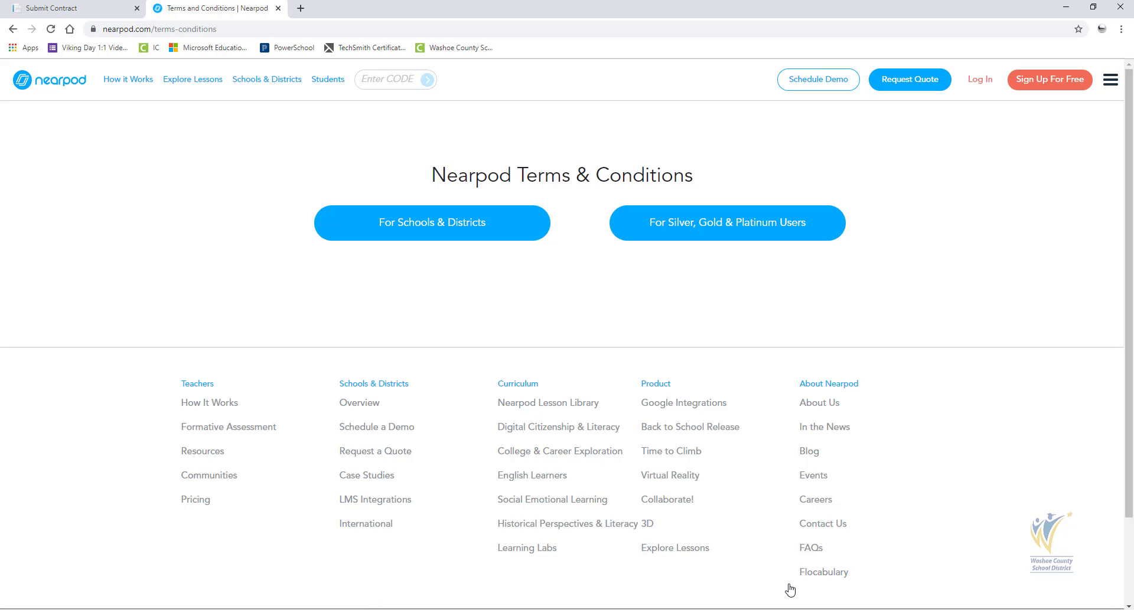
pyautogui.click(420, 222)
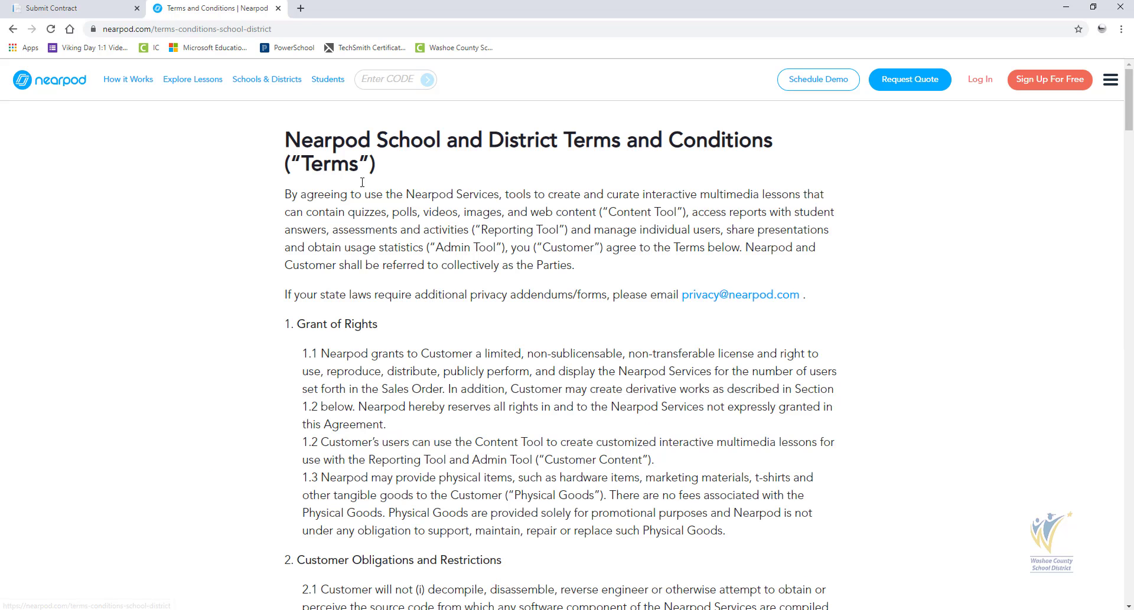
# Copy the address of the school and district terms page into the form's Terms of Service Url field.
pyautogui.click(220, 34)
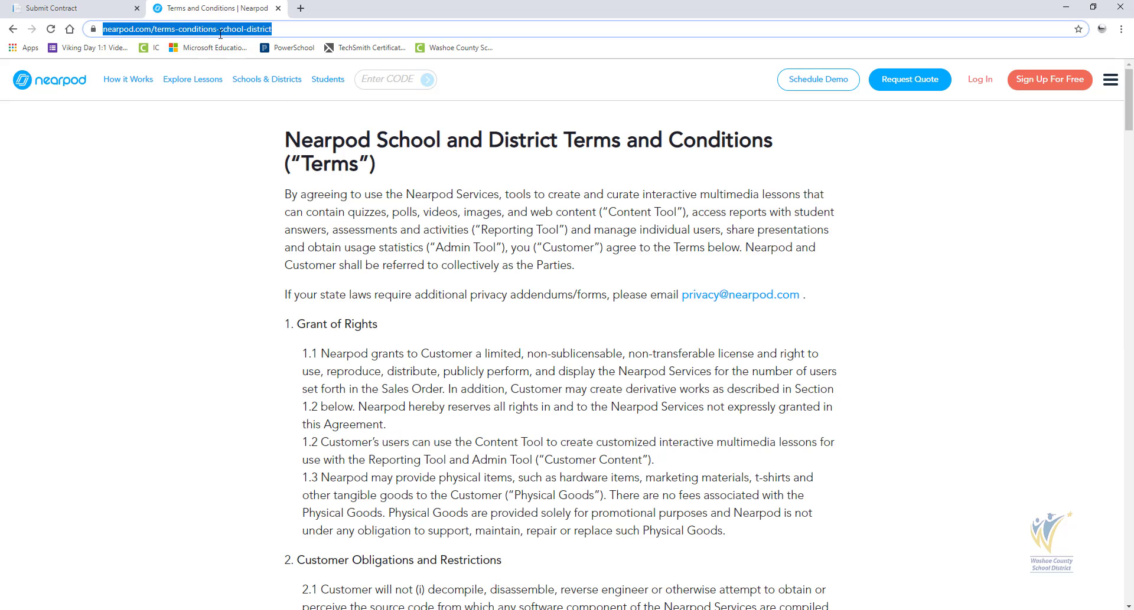
pyautogui.rightClick(220, 34)
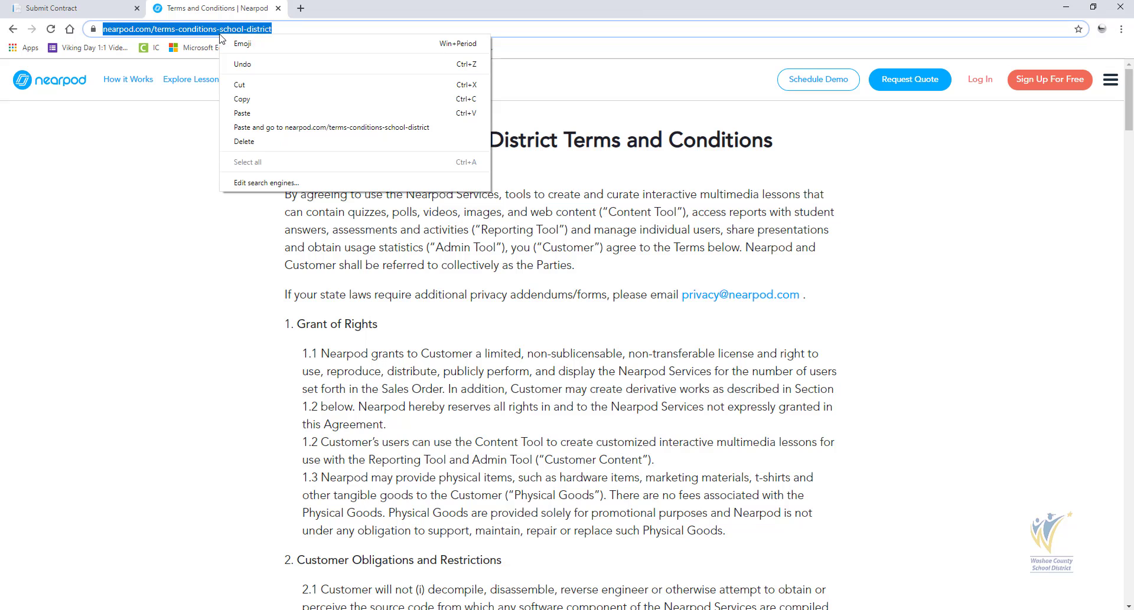
pyautogui.click(251, 96)
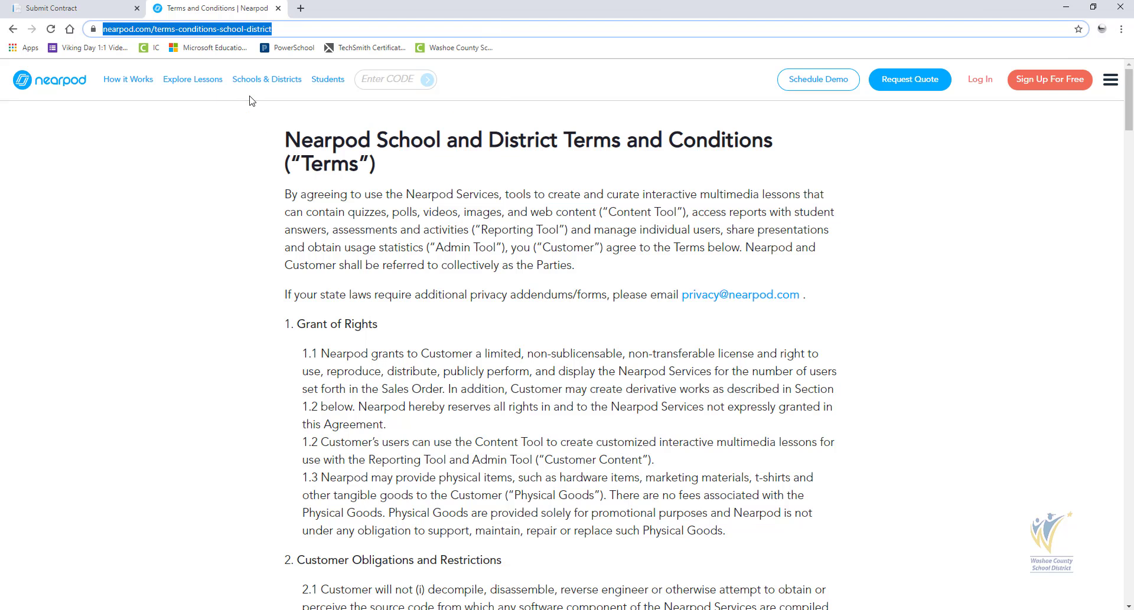
pyautogui.click(62, 11)
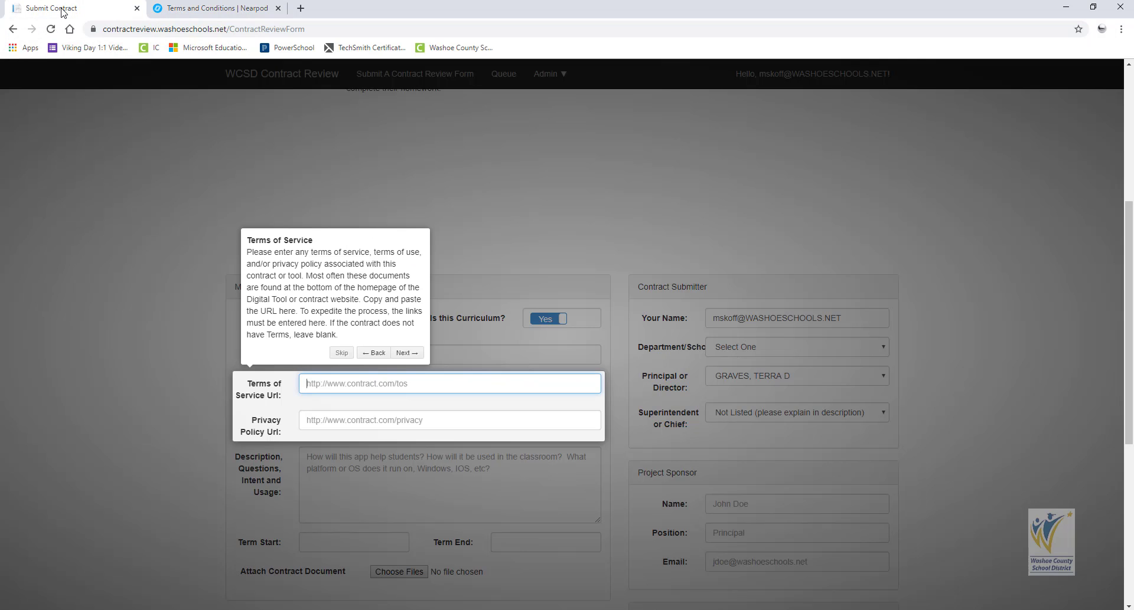
pyautogui.rightClick(330, 392)
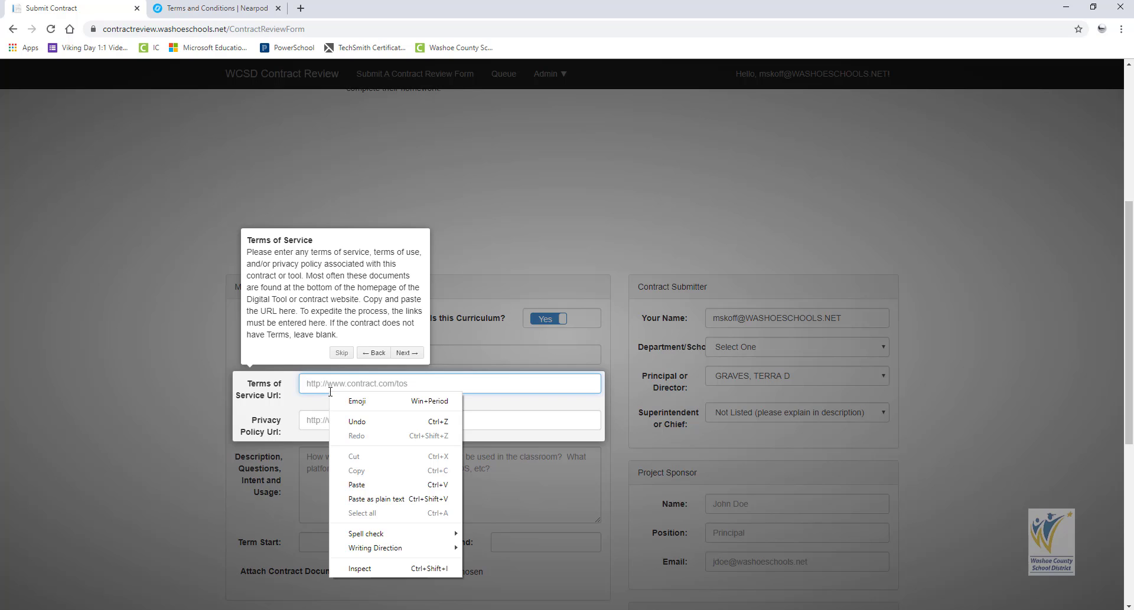
pyautogui.click(357, 485)
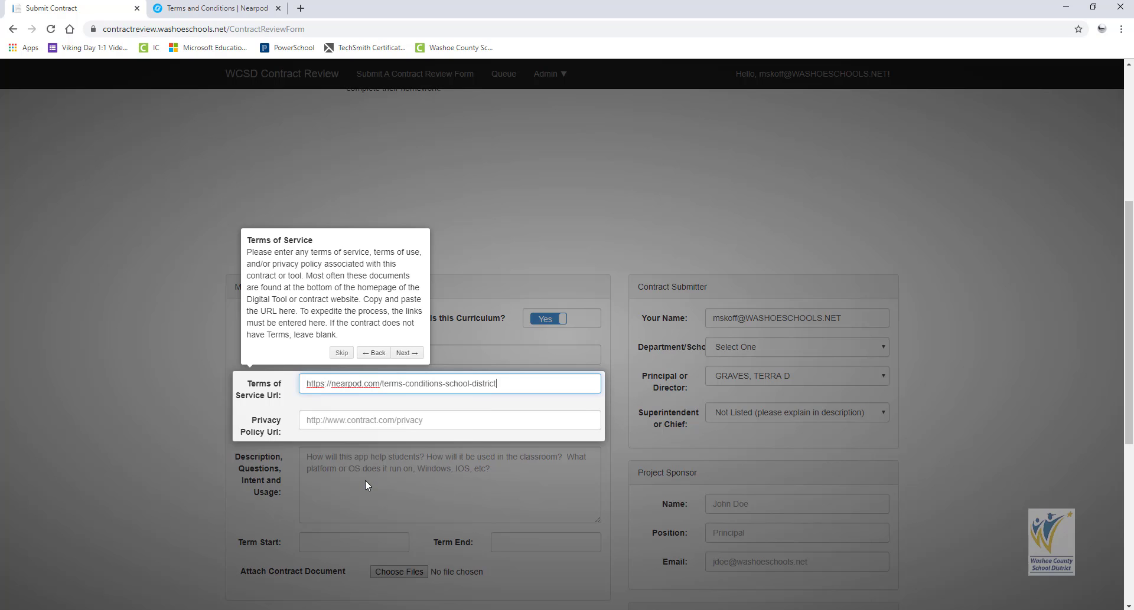
# Return to the Nearpod website and open its Privacy Policy page.
pyautogui.click(325, 421)
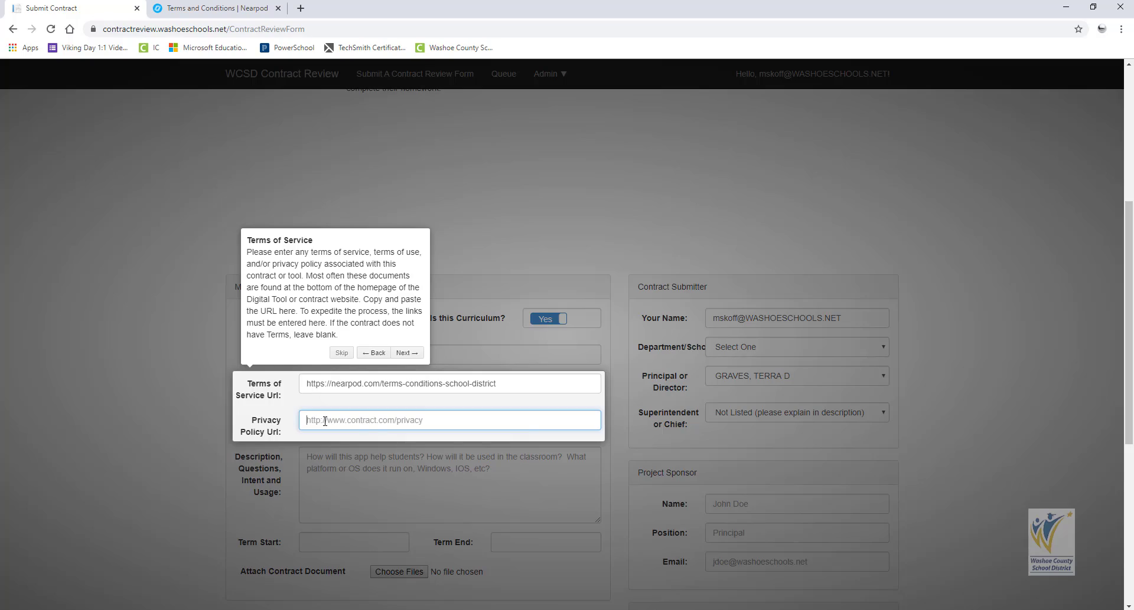
pyautogui.click(217, 9)
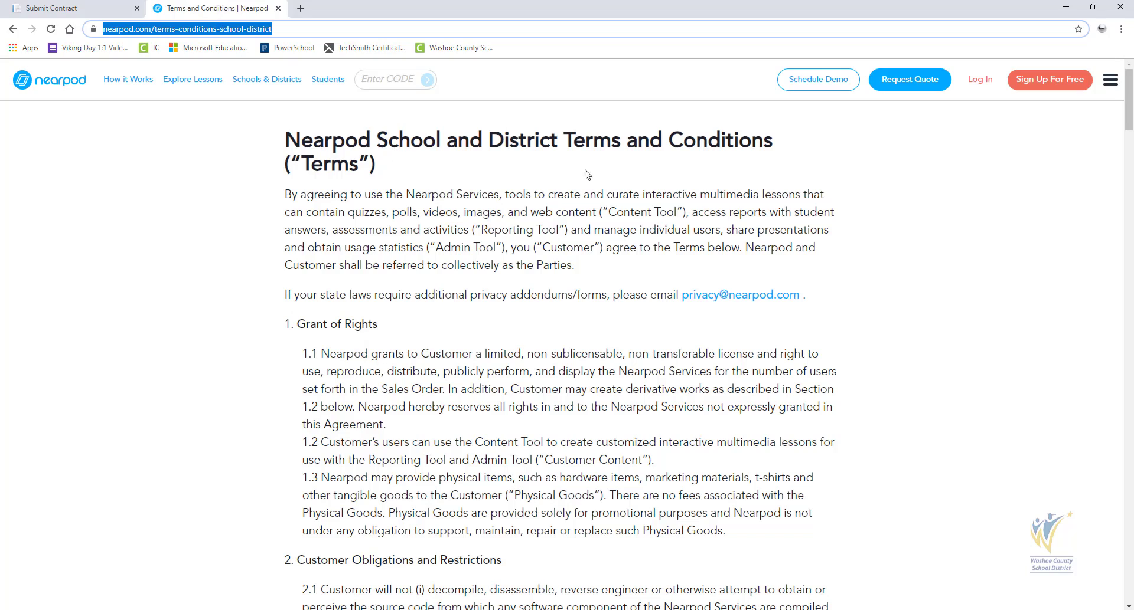
pyautogui.moveTo(1128, 100); pyautogui.dragTo(1129, 569)
pyautogui.click(912, 586)
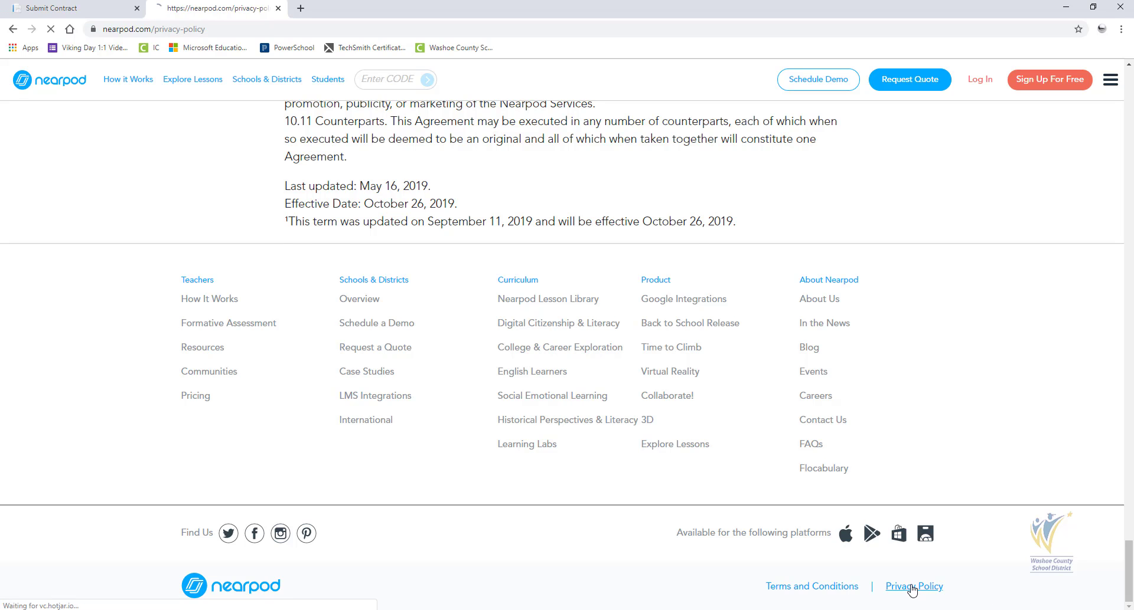
# Copy the address of Nearpod's privacy policy page into the form's Privacy Policy Url field.
pyautogui.click(206, 37)
pyautogui.rightClick(205, 36)
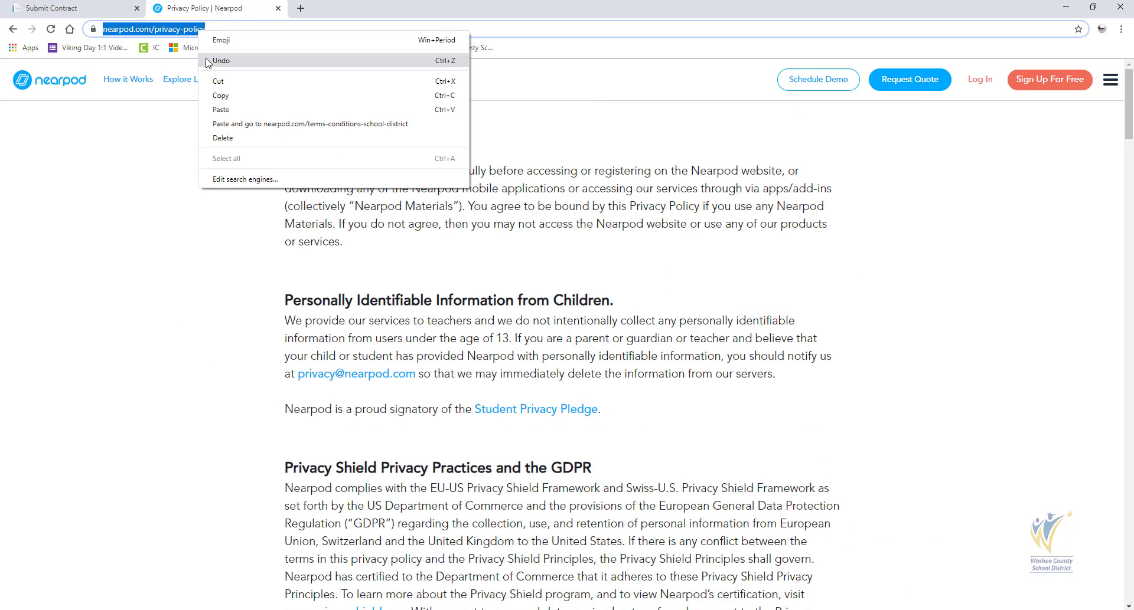
pyautogui.click(229, 95)
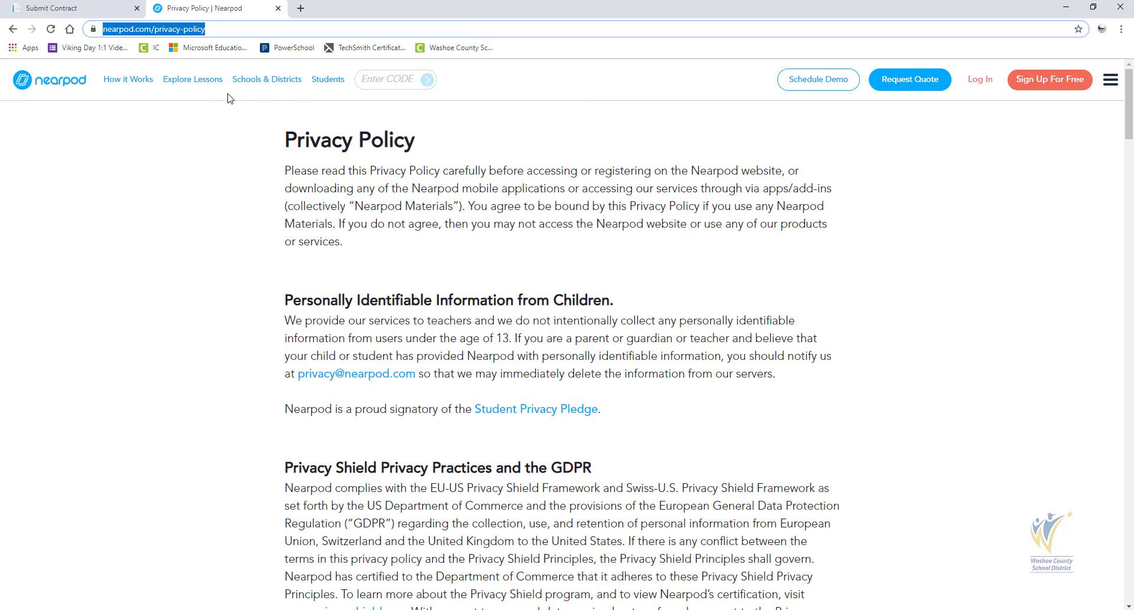
pyautogui.click(73, 13)
pyautogui.rightClick(333, 419)
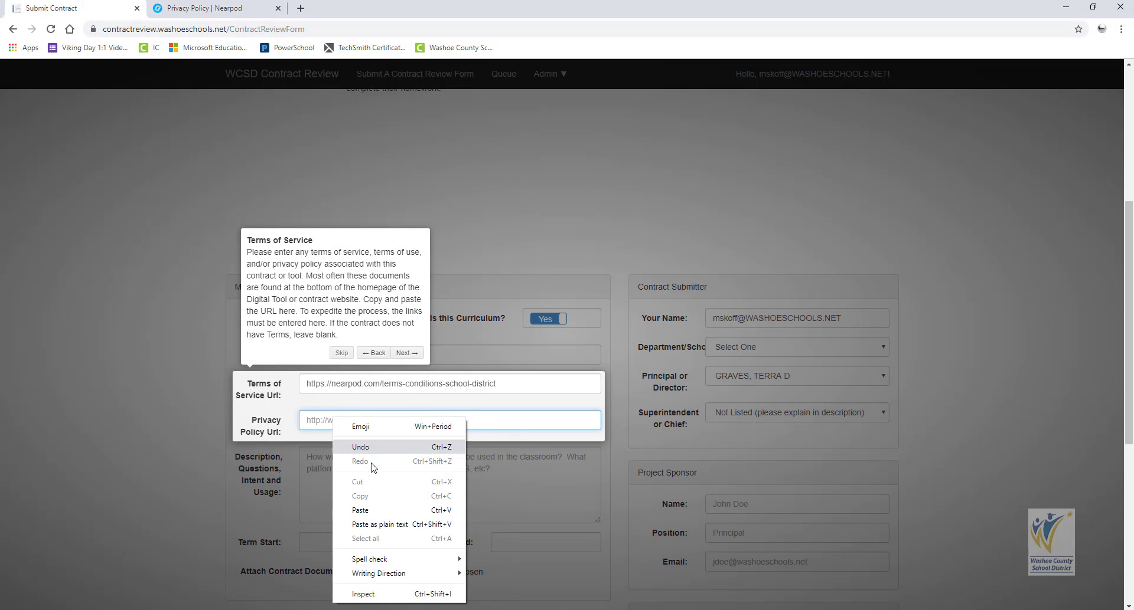
pyautogui.click(384, 509)
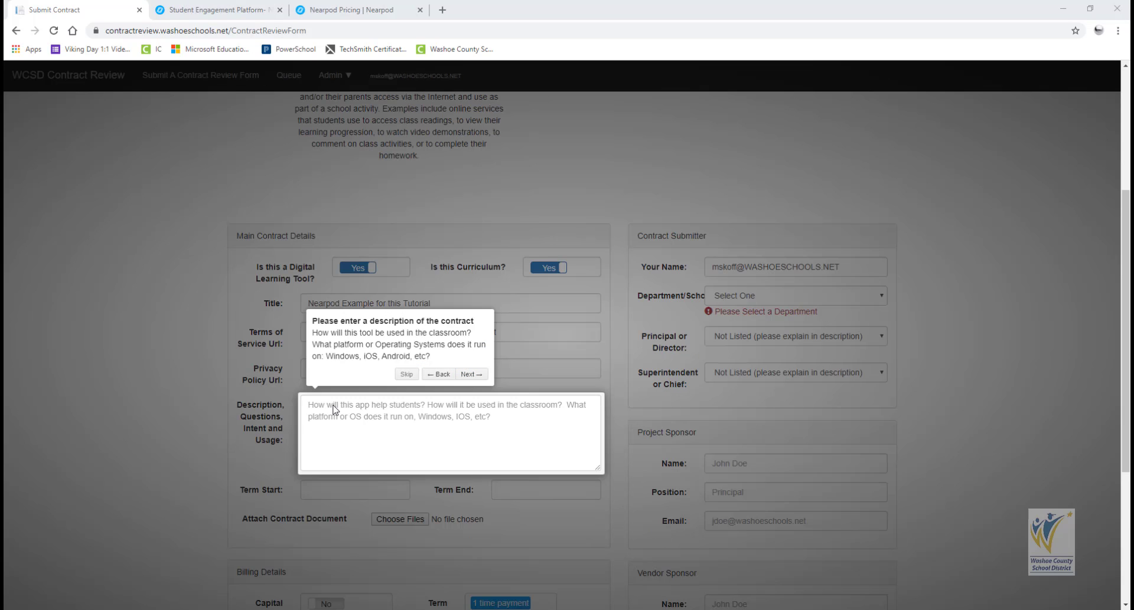
# Paste the prepared Nearpod description, including its compatibility with iOS, Windows and Android devices, into the Description, Questions, Intent and Usage field.
pyautogui.click(333, 406)
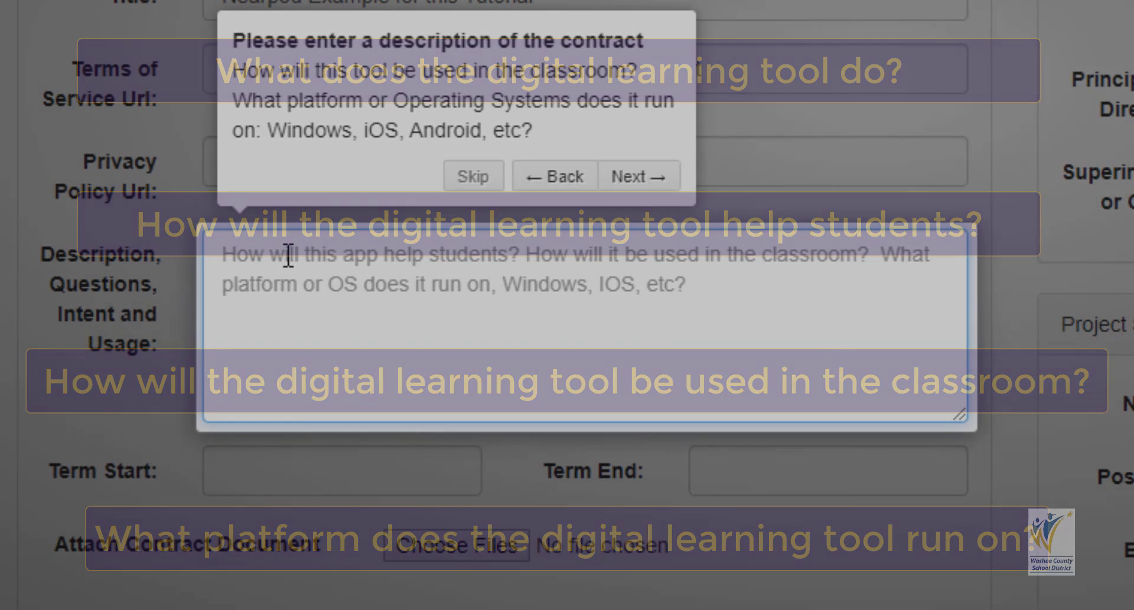
pyautogui.hotkey('ctrl', 'v')
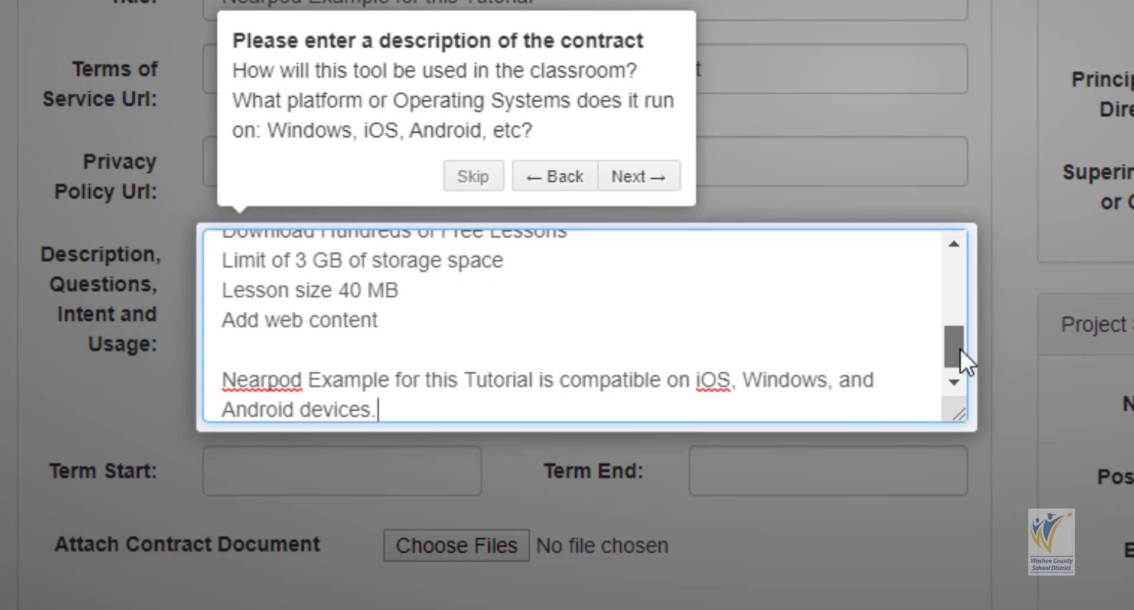
# Review the pasted description from its beginning and continue the guide, leaving the Term Start and Term End dates blank.
pyautogui.moveTo(961, 349); pyautogui.dragTo(983, 267)
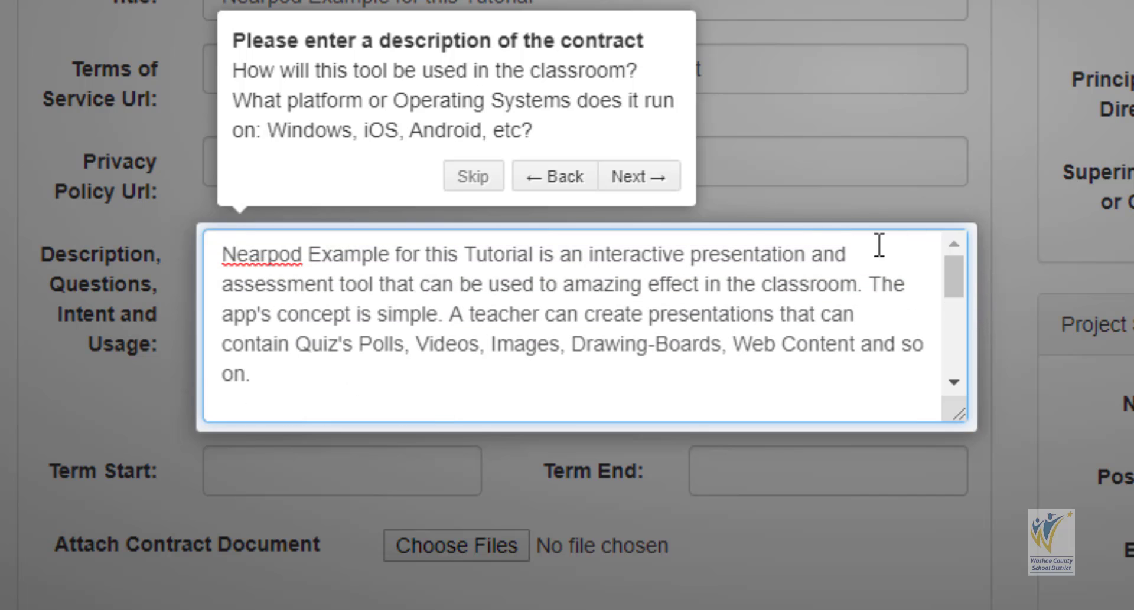
pyautogui.click(638, 184)
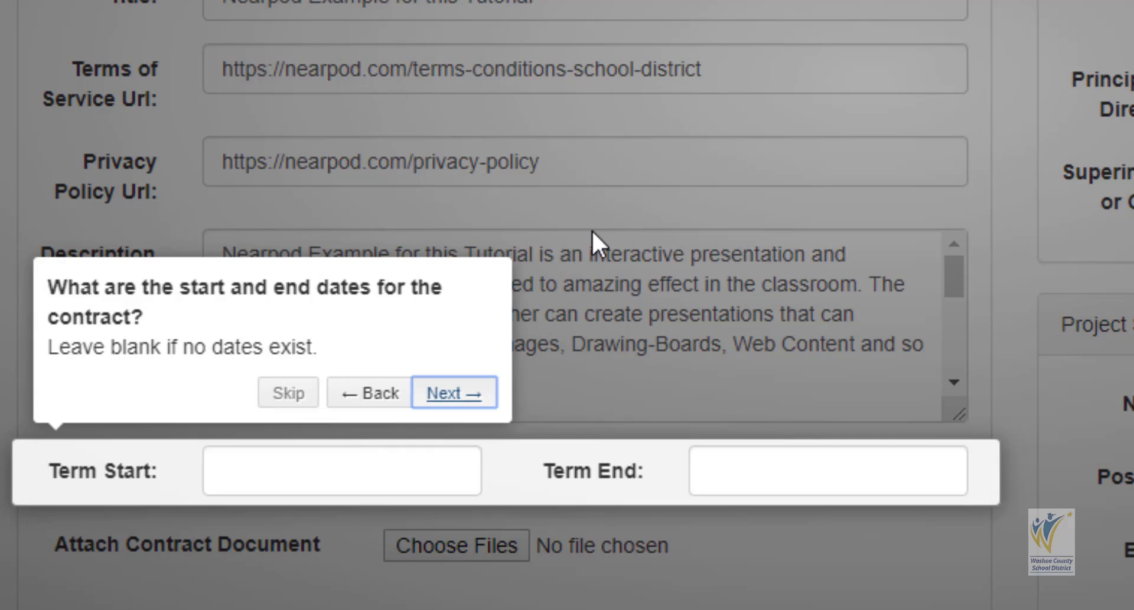
pyautogui.click(453, 394)
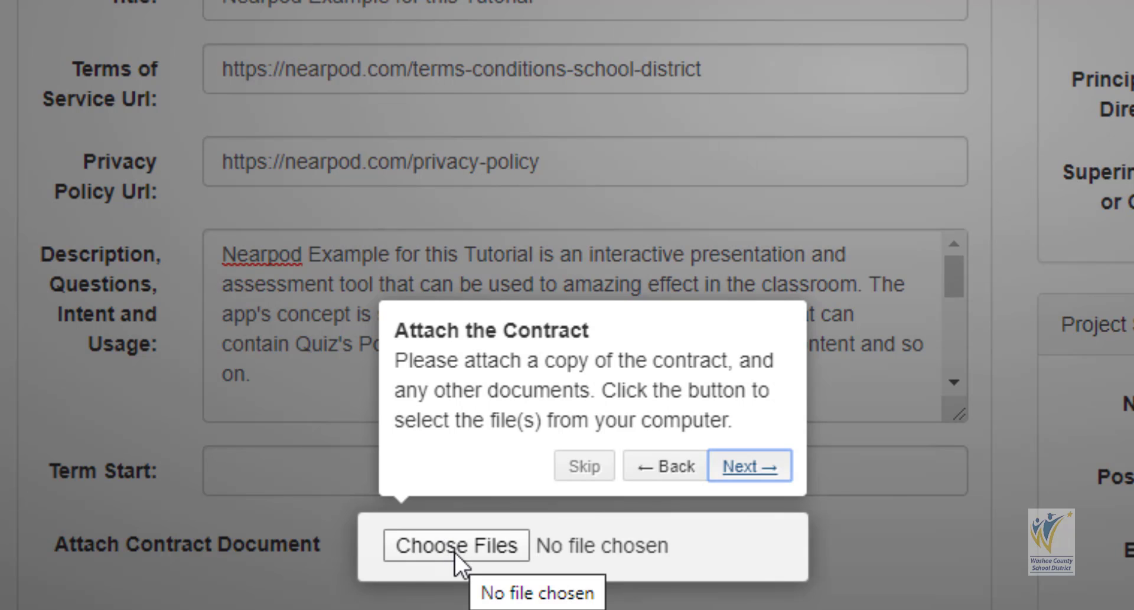
# Download the Software Acquisition Checklist without attaching any files, and continue to the Contract Submitter section.
pyautogui.click(740, 469)
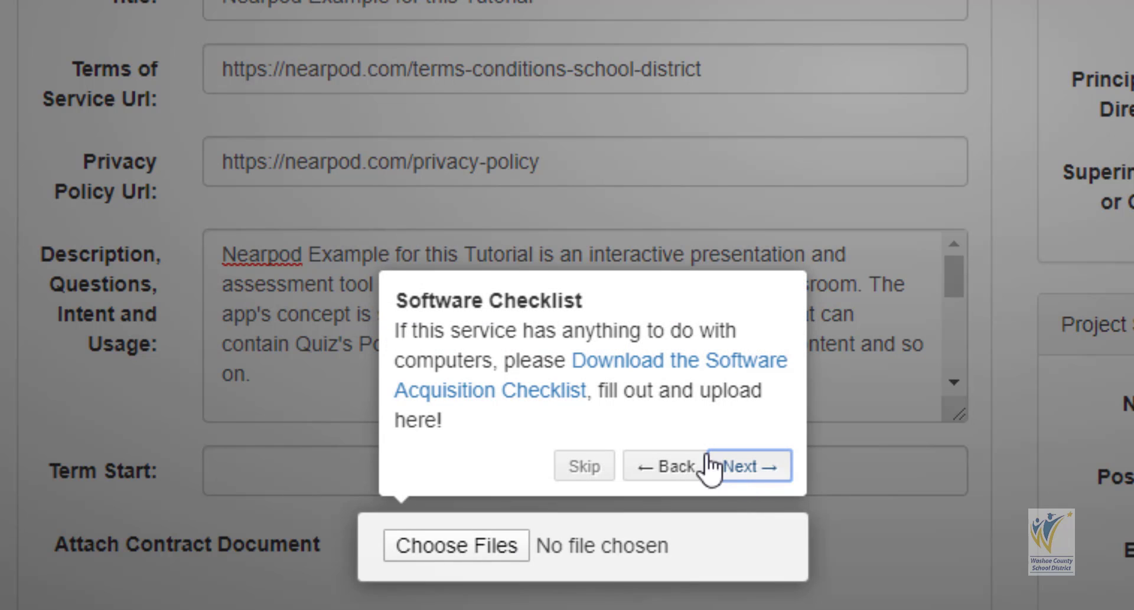
pyautogui.click(626, 363)
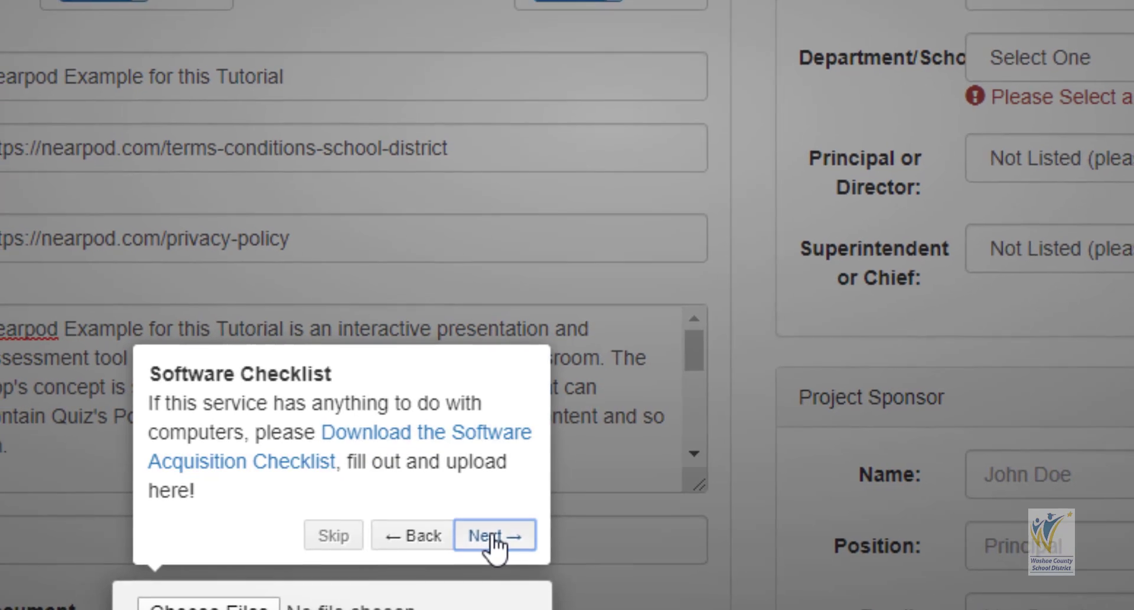
pyautogui.click(492, 536)
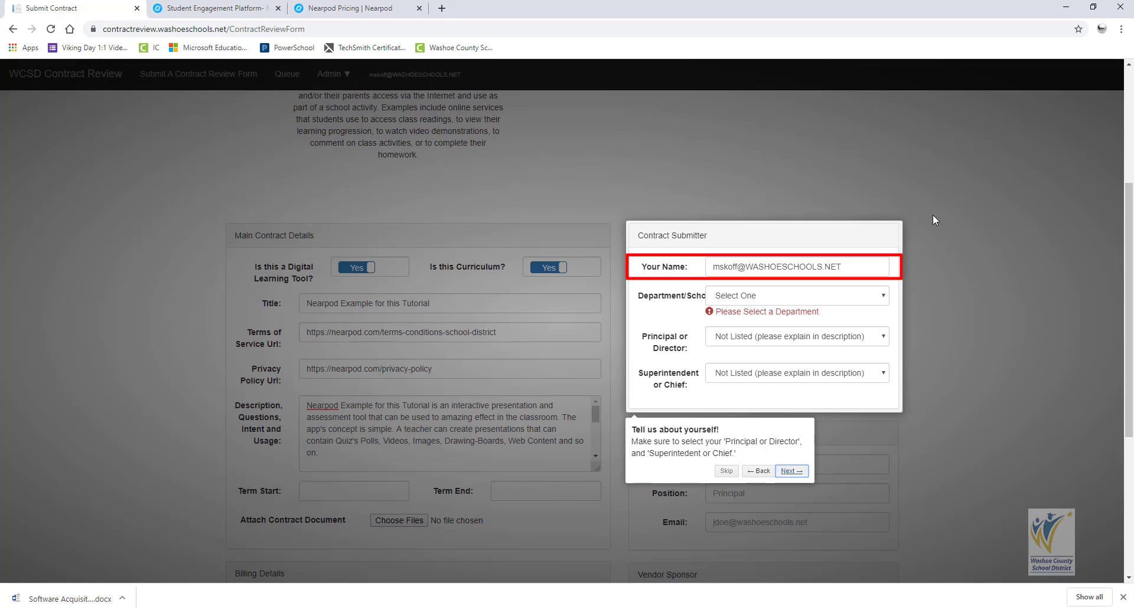
# Set the contract submitter's department to 21st Century Learning and select the name of the principal or director.
pyautogui.click(866, 297)
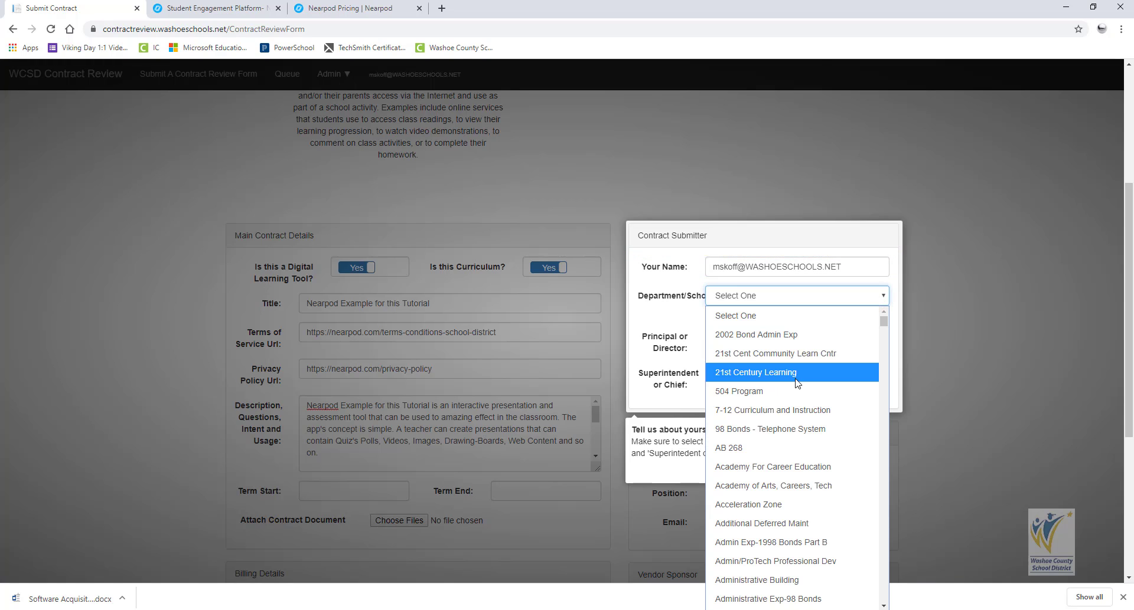
pyautogui.click(797, 372)
pyautogui.click(883, 324)
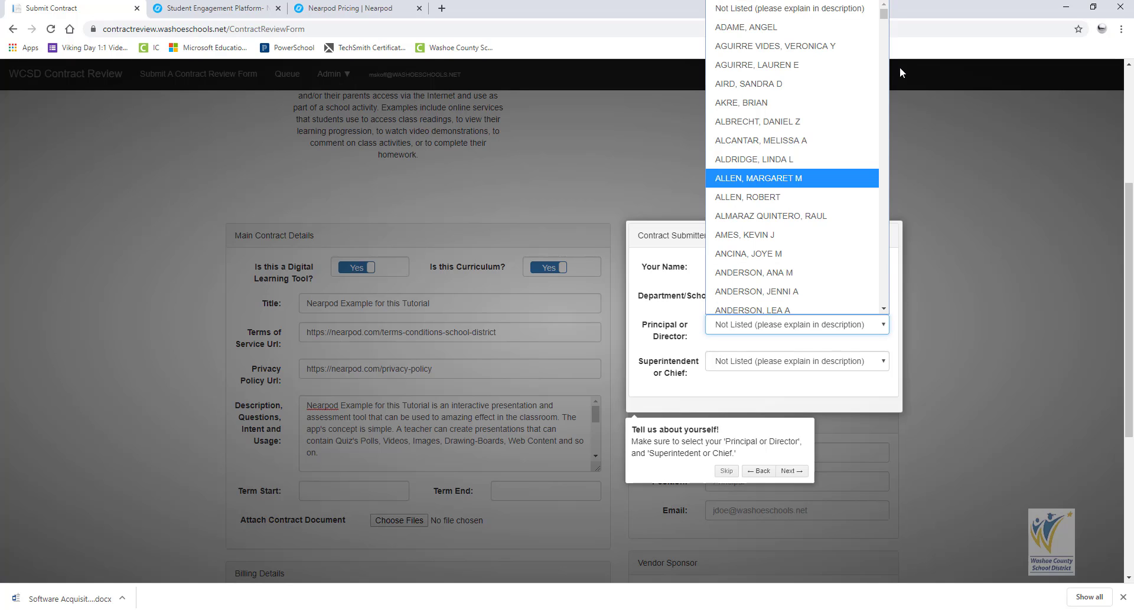
pyautogui.scroll(-15, 864, 77)
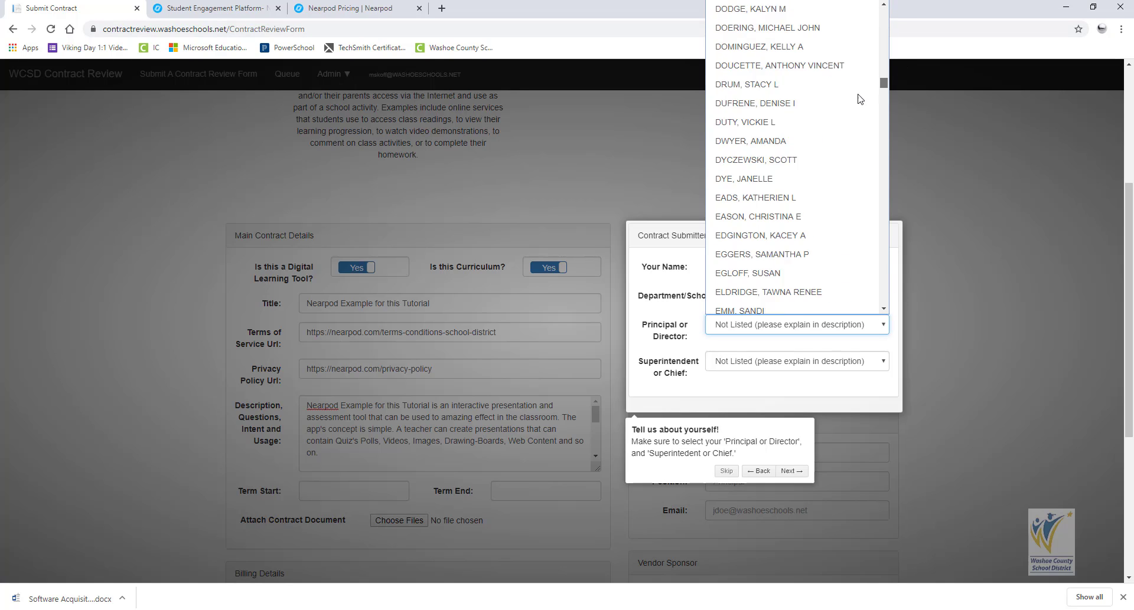
pyautogui.scroll(-15, 853, 106)
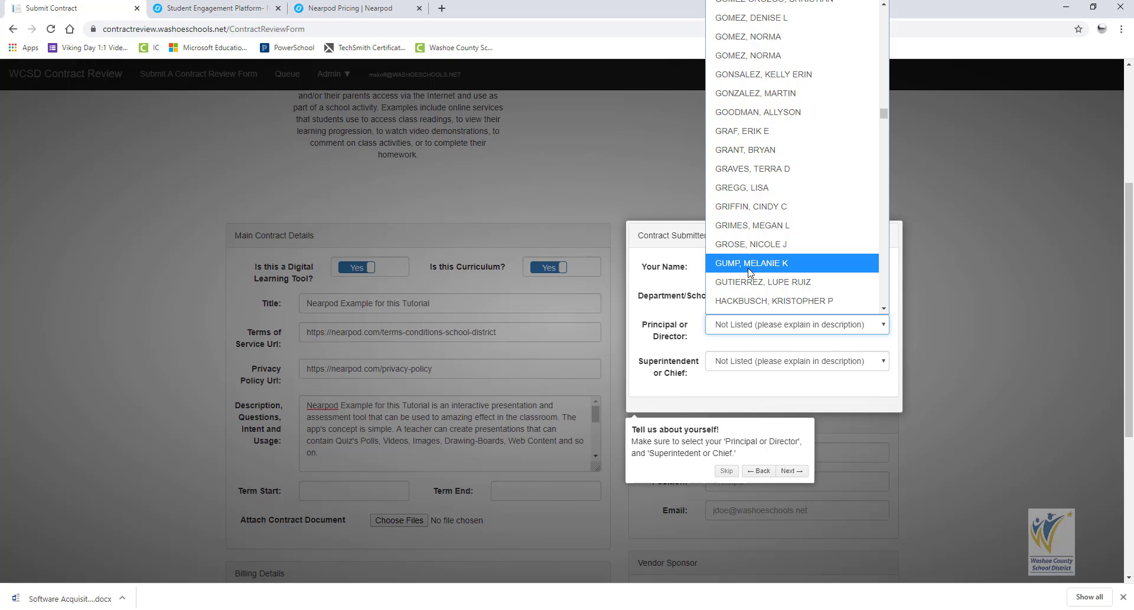
pyautogui.click(777, 169)
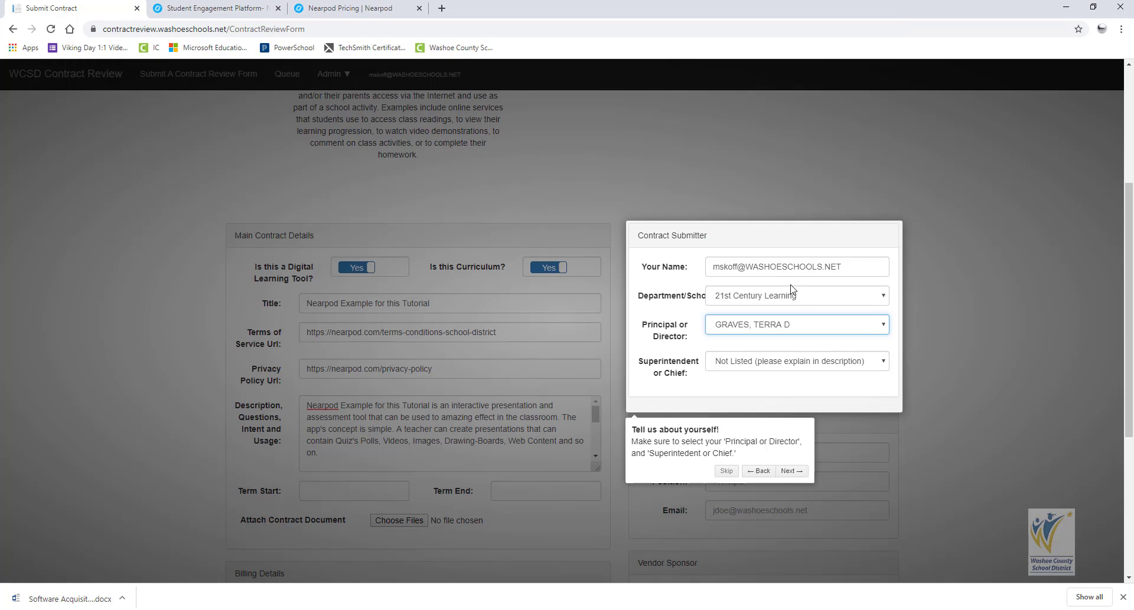
# Select the name of the superintendent or chief for the contract submitter.
pyautogui.click(882, 362)
pyautogui.scroll(-1, 853, 330)
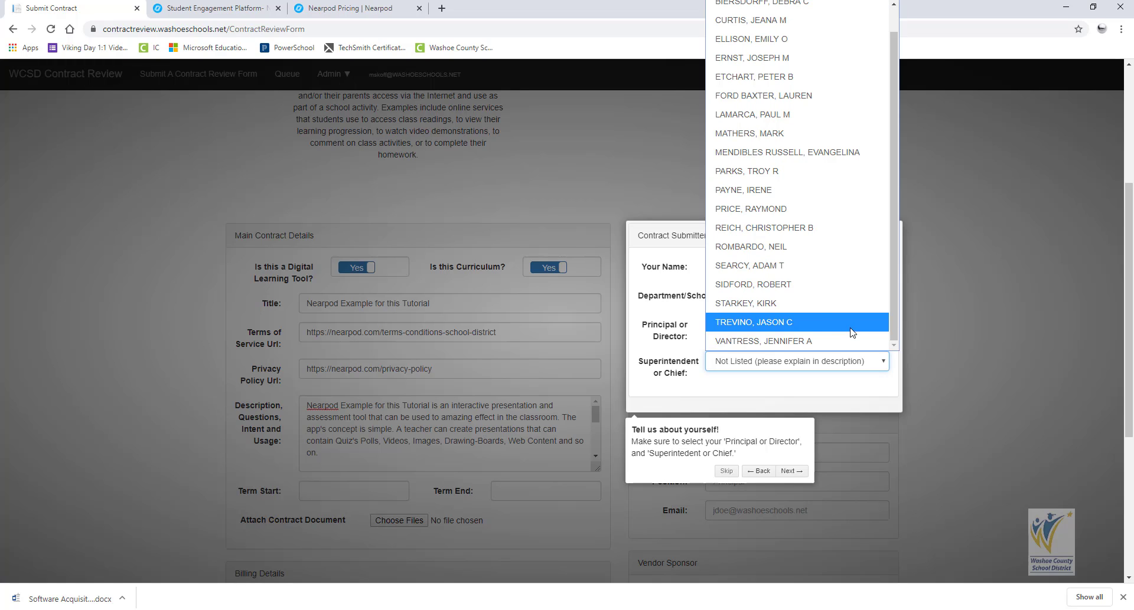
pyautogui.click(807, 284)
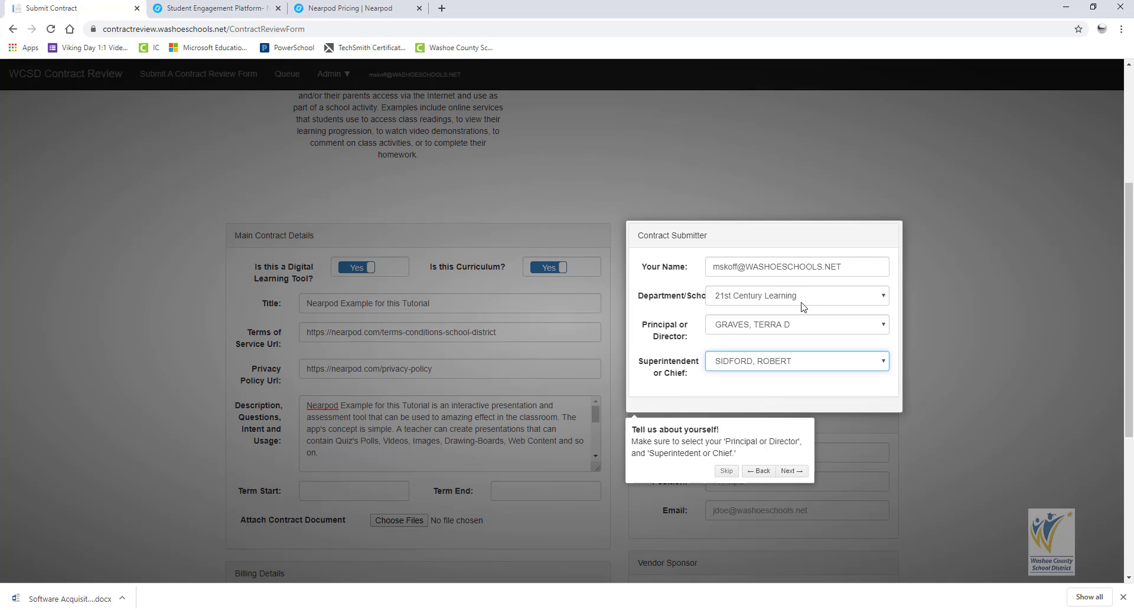
# Continue the guide to the Billing Details, leaving the Project Sponsor and Vendor Sponsor sections blank.
pyautogui.click(792, 472)
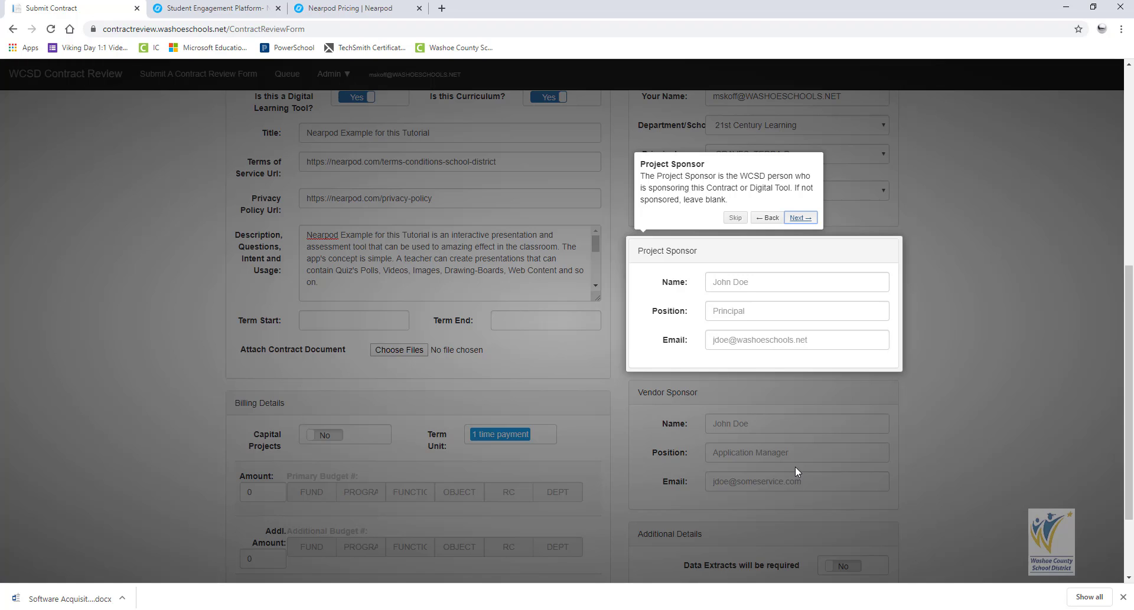
pyautogui.click(806, 219)
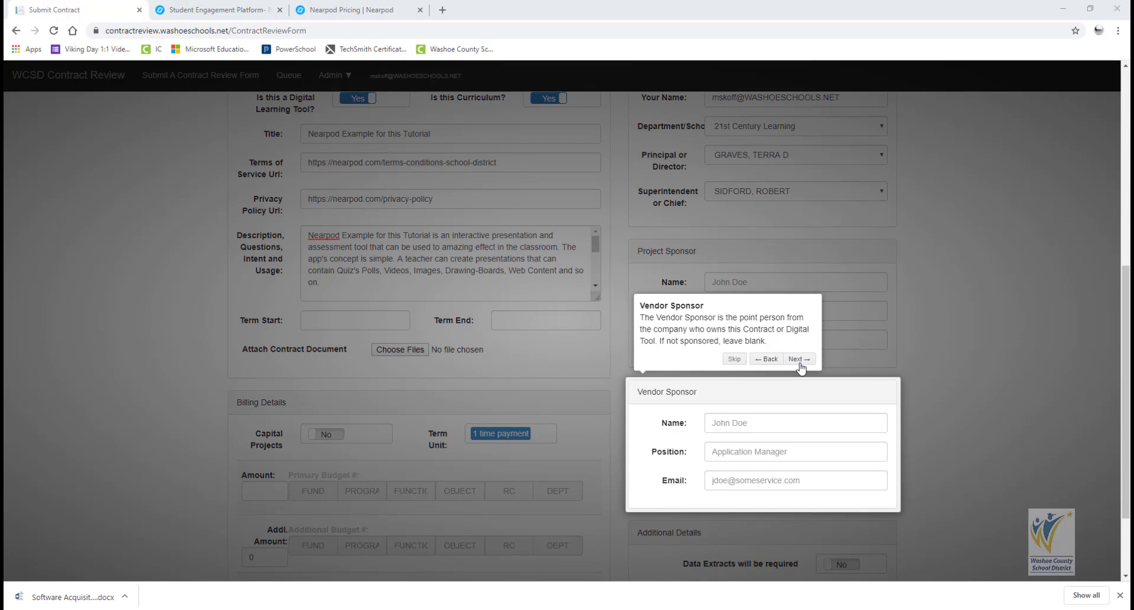
pyautogui.click(800, 368)
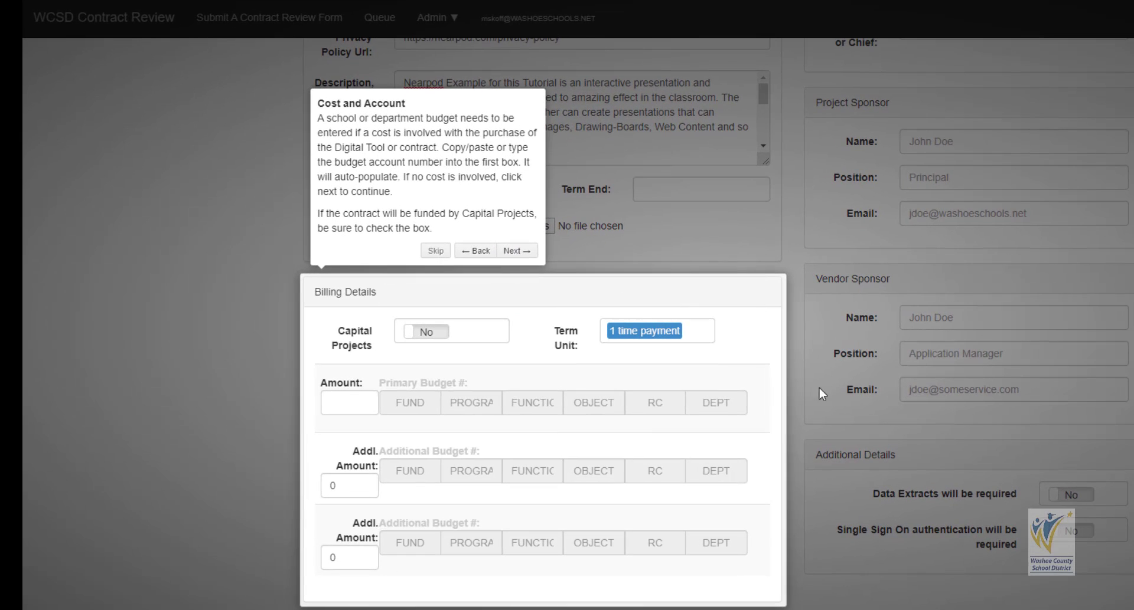
# In the Billing Details, enter a primary amount of 120 and change the term unit to per year.
pyautogui.click(340, 407)
pyautogui.write('120')
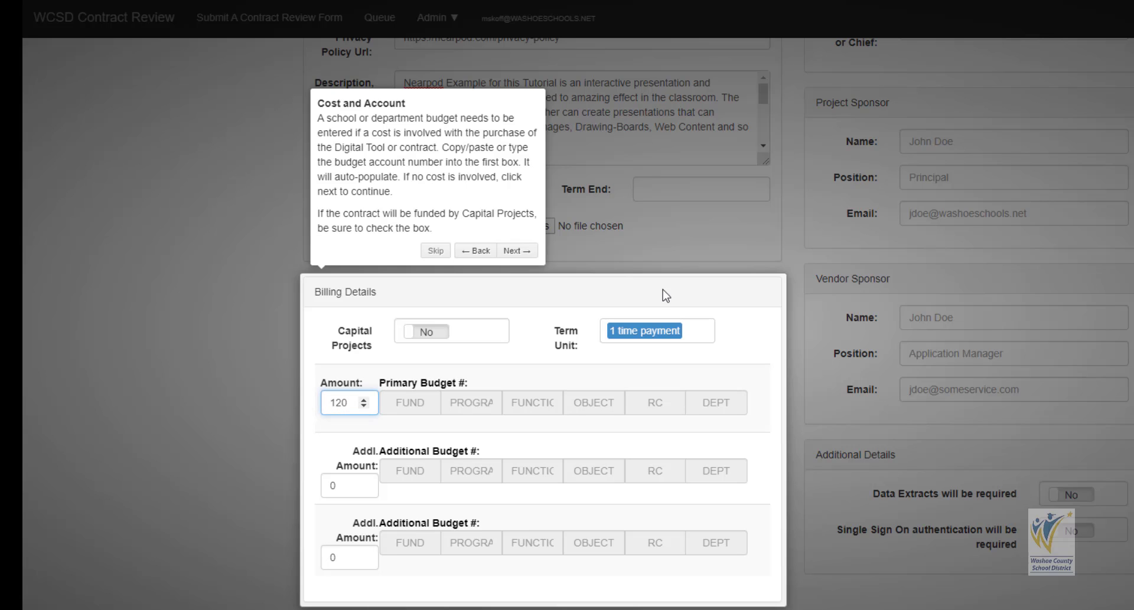
pyautogui.click(684, 338)
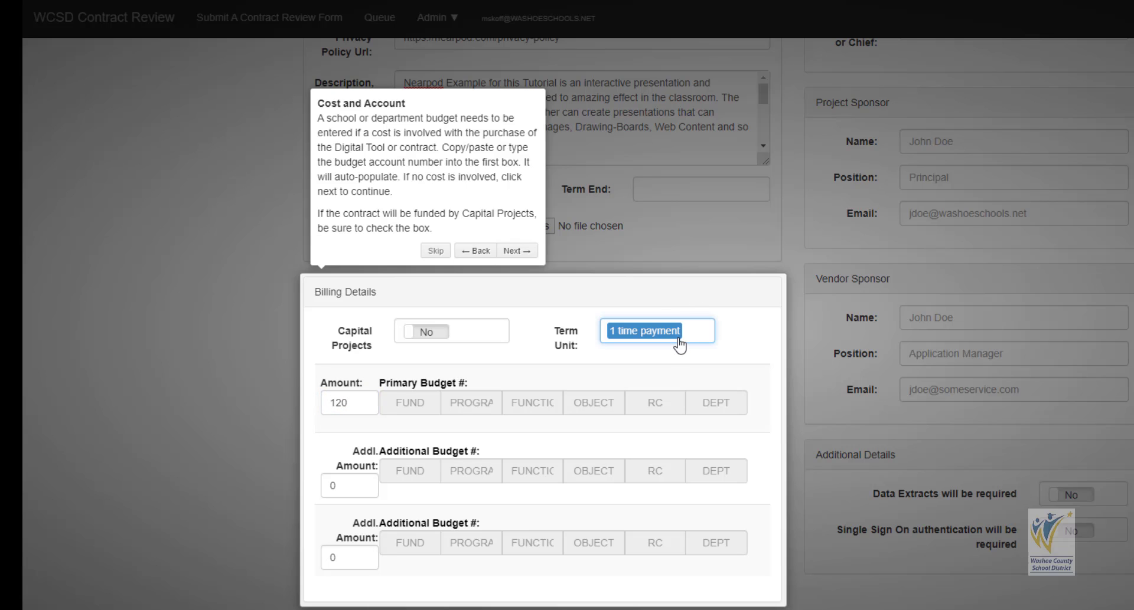
pyautogui.press('BackSpace')
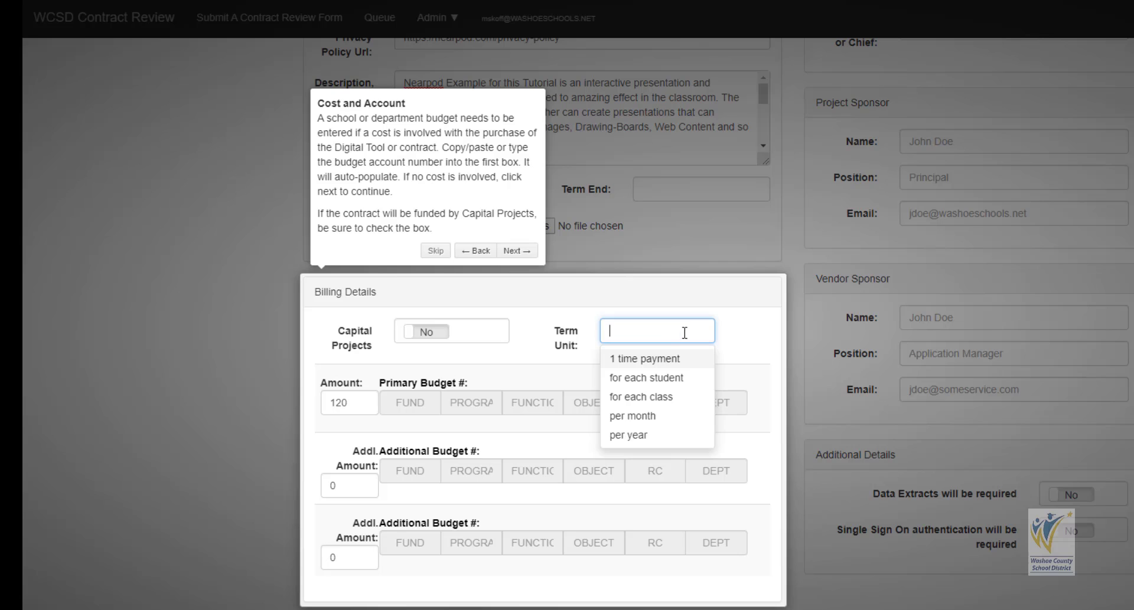
pyautogui.click(630, 435)
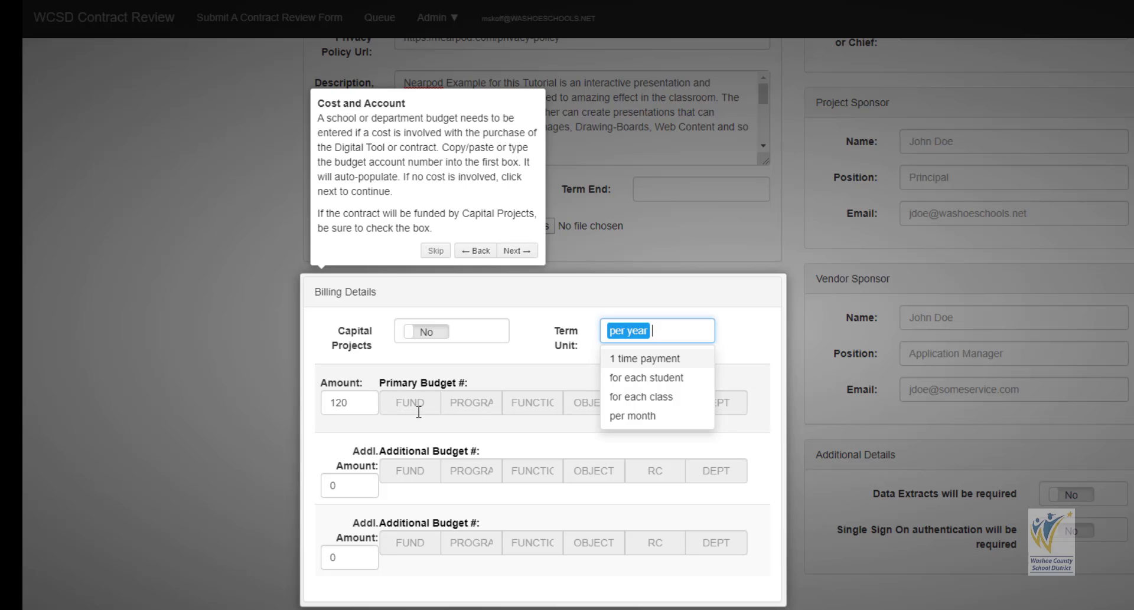
# Enter the primary budget account number and continue to the Additional Details with Capital Projects left at No.
pyautogui.click(392, 407)
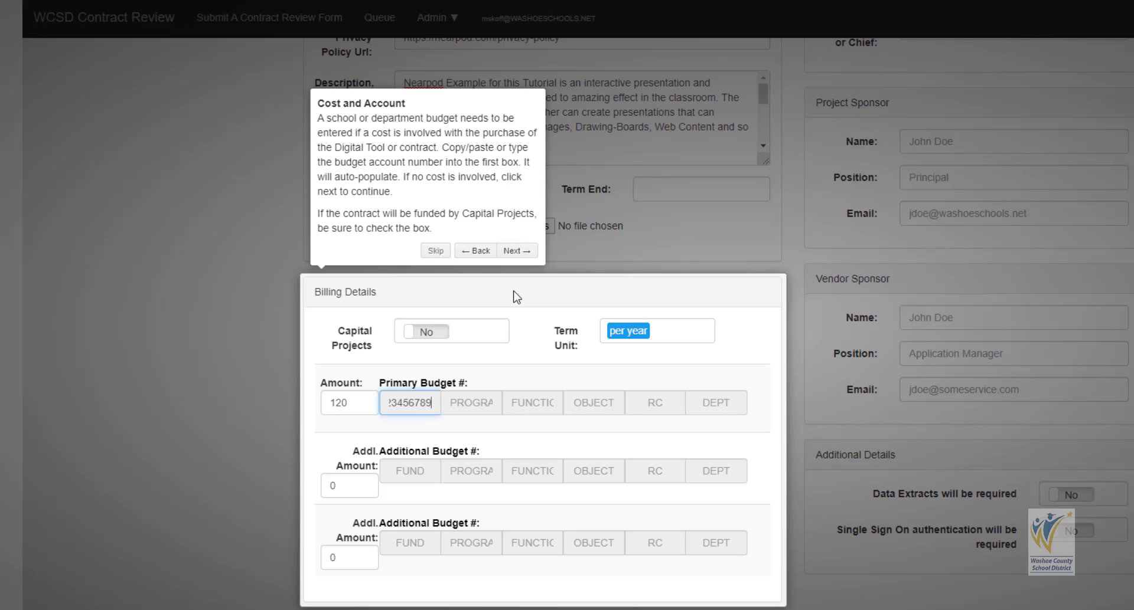
pyautogui.click(516, 251)
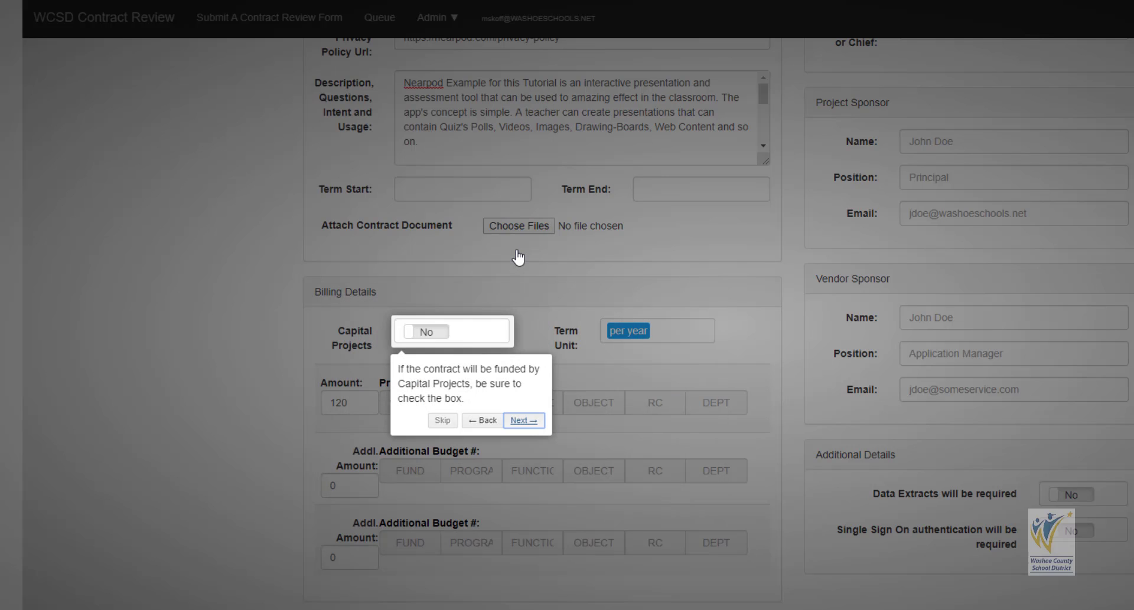
pyautogui.click(422, 349)
pyautogui.click(421, 350)
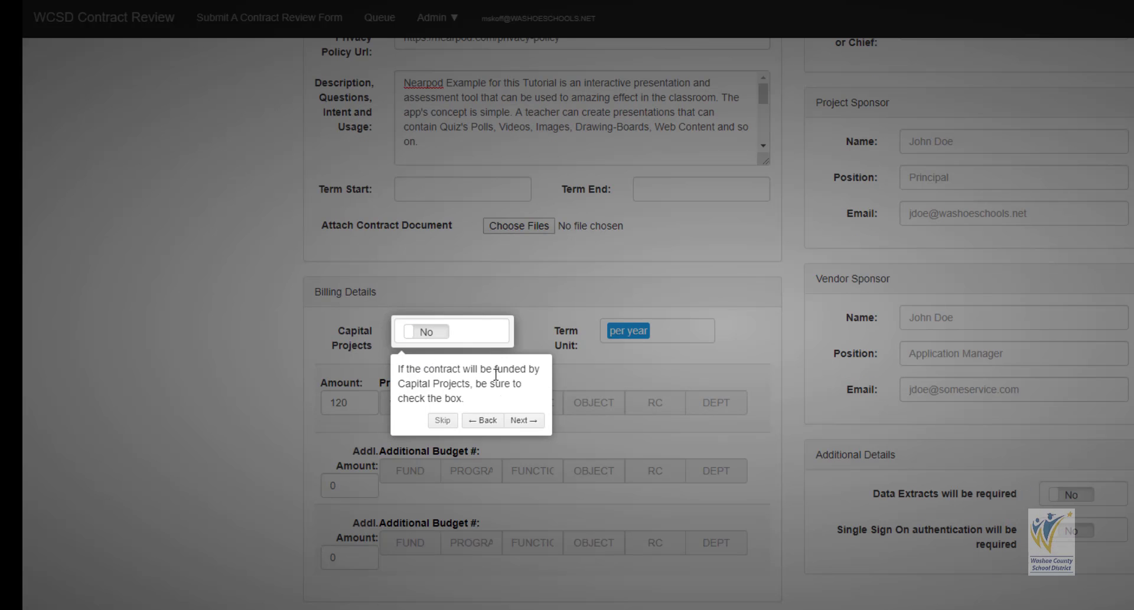
pyautogui.click(522, 421)
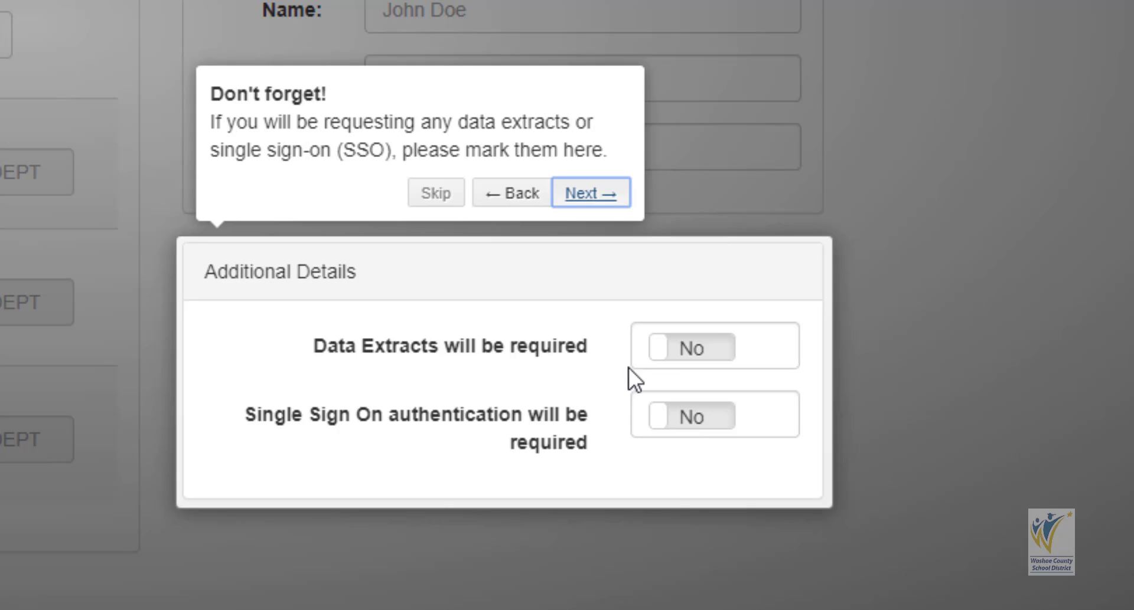
# Switch the Data Extracts and Single Sign On authentication requirements to Yes and back to No.
pyautogui.click(686, 350)
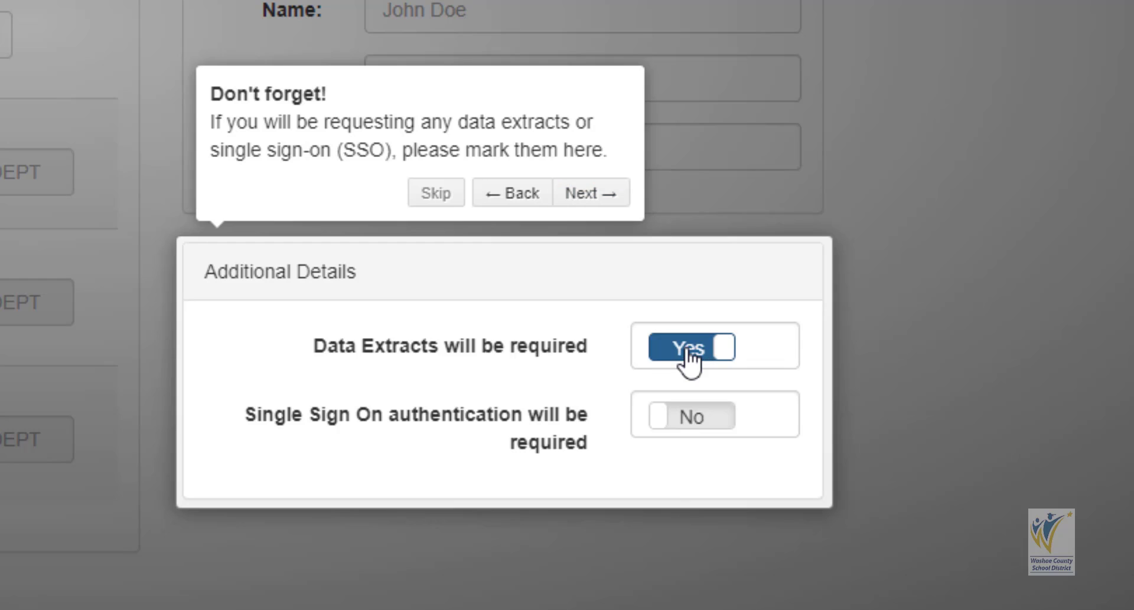
pyautogui.click(687, 350)
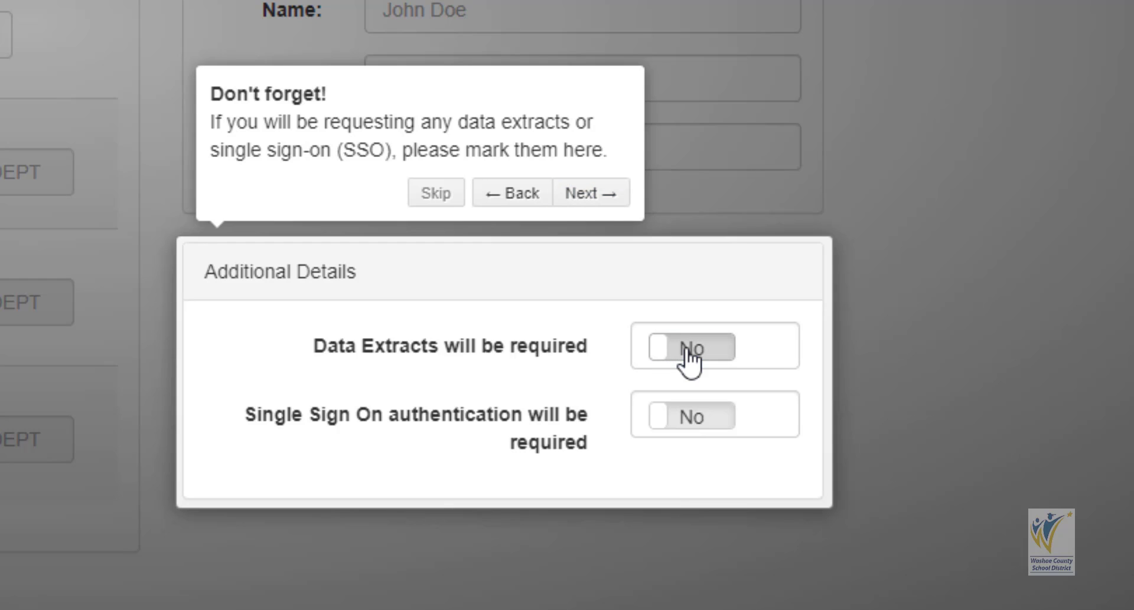
pyautogui.click(694, 424)
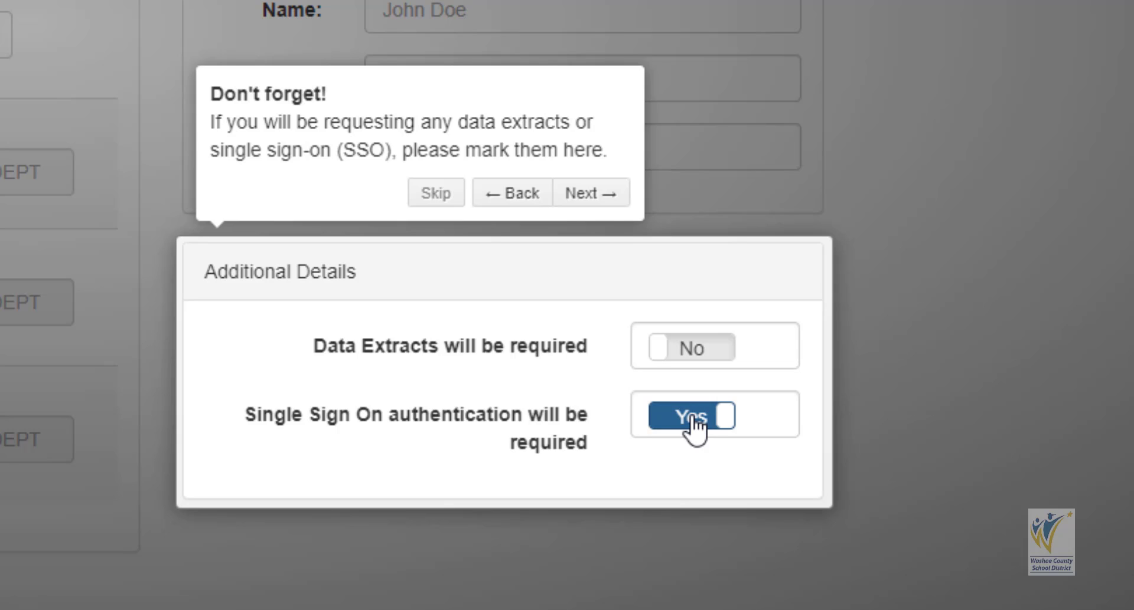
pyautogui.click(694, 423)
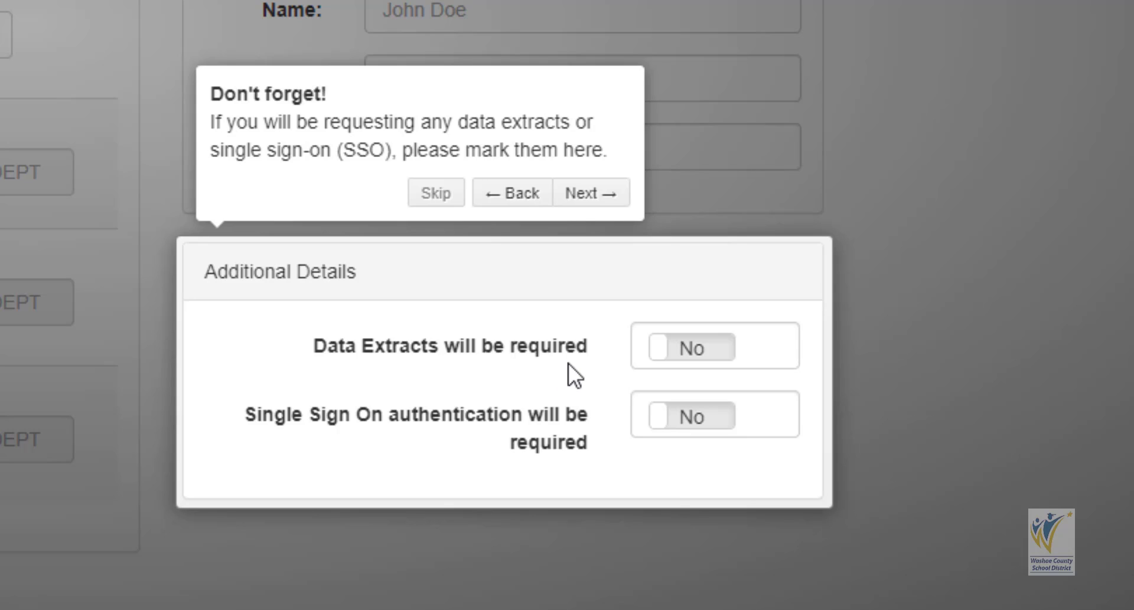
# Proceed to the guide's last tip and finish the guided walkthrough of the contract form.
pyautogui.click(590, 193)
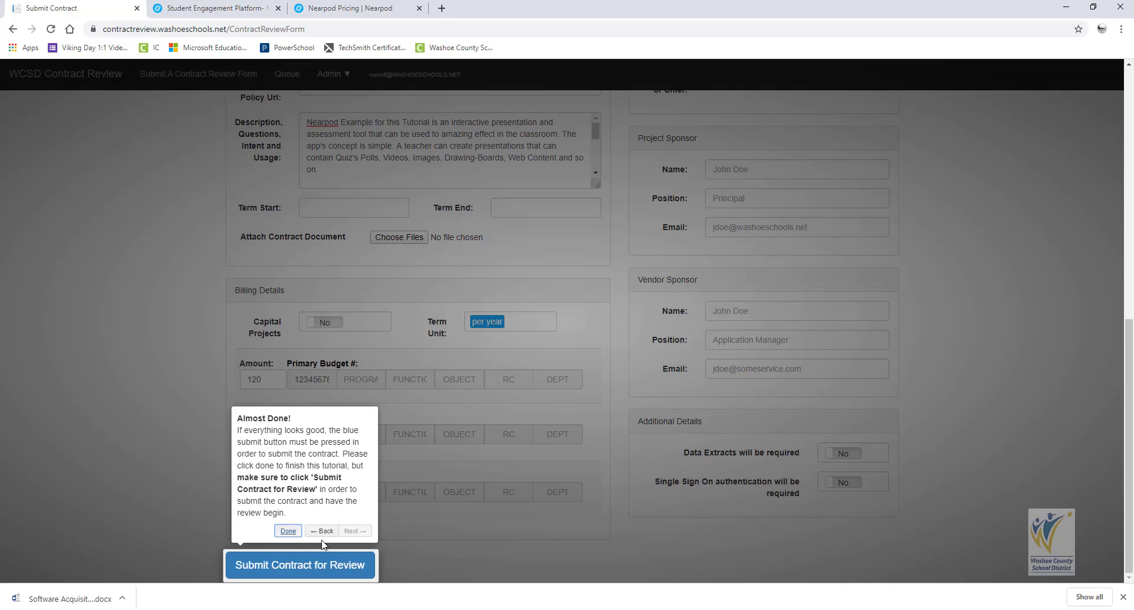
pyautogui.click(289, 532)
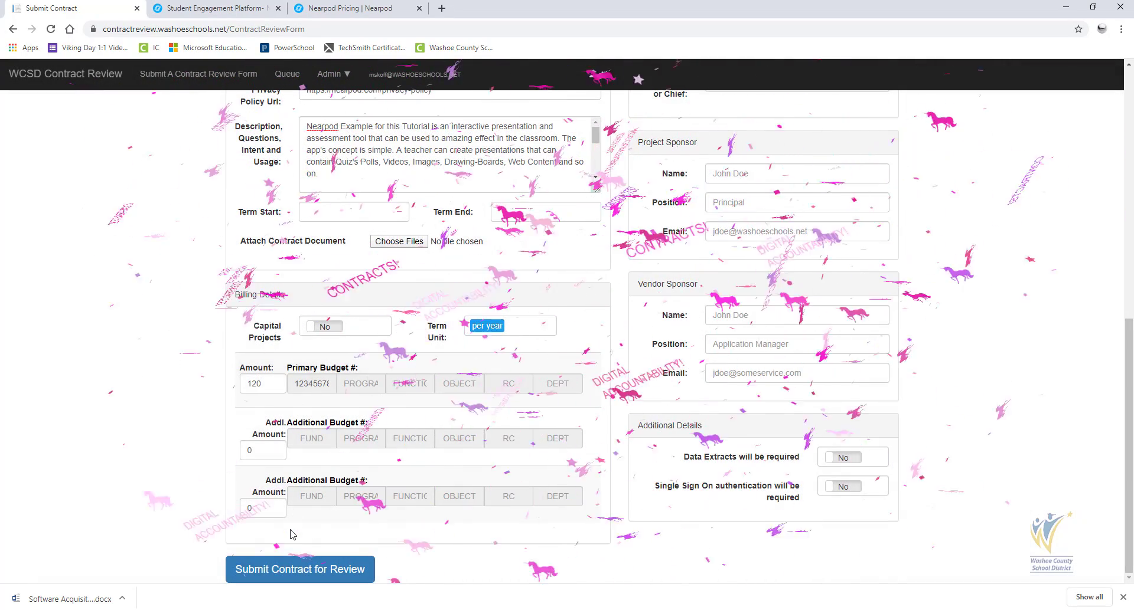